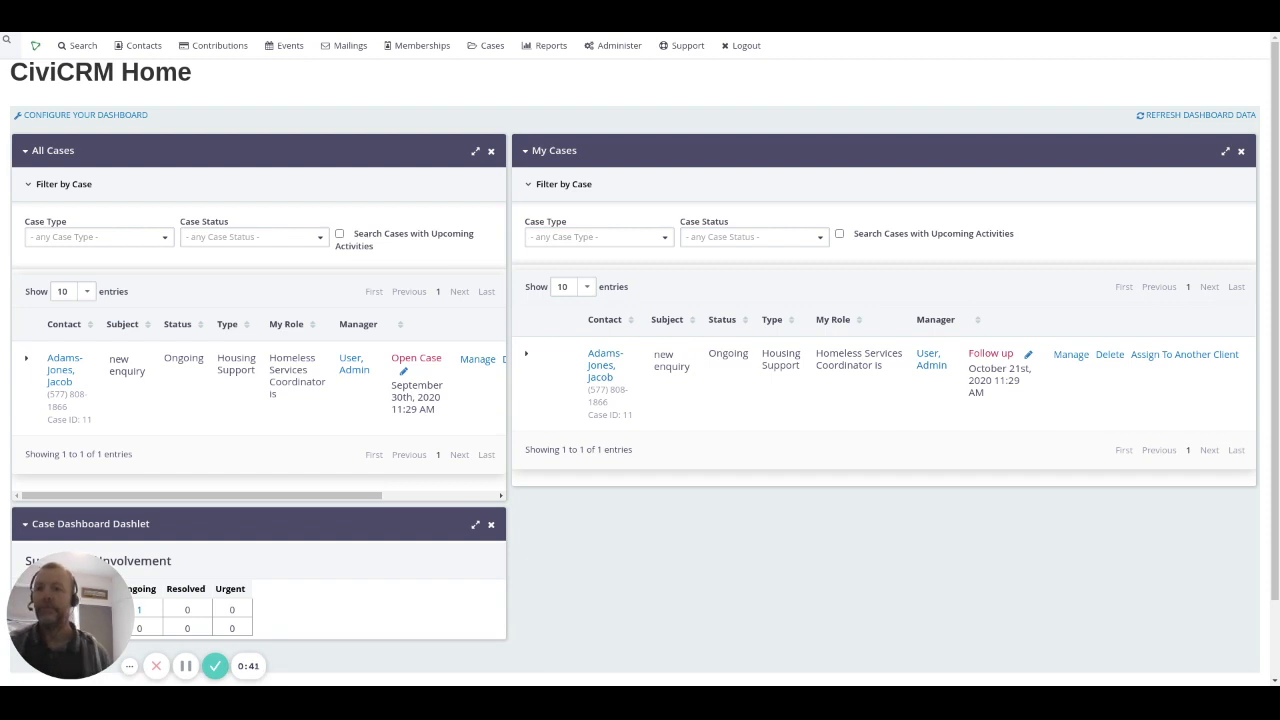
Step: Open the Contacts menu from the CiviCRM Home dashboard
{"action": "left_click", "coordinate": [144, 46]}
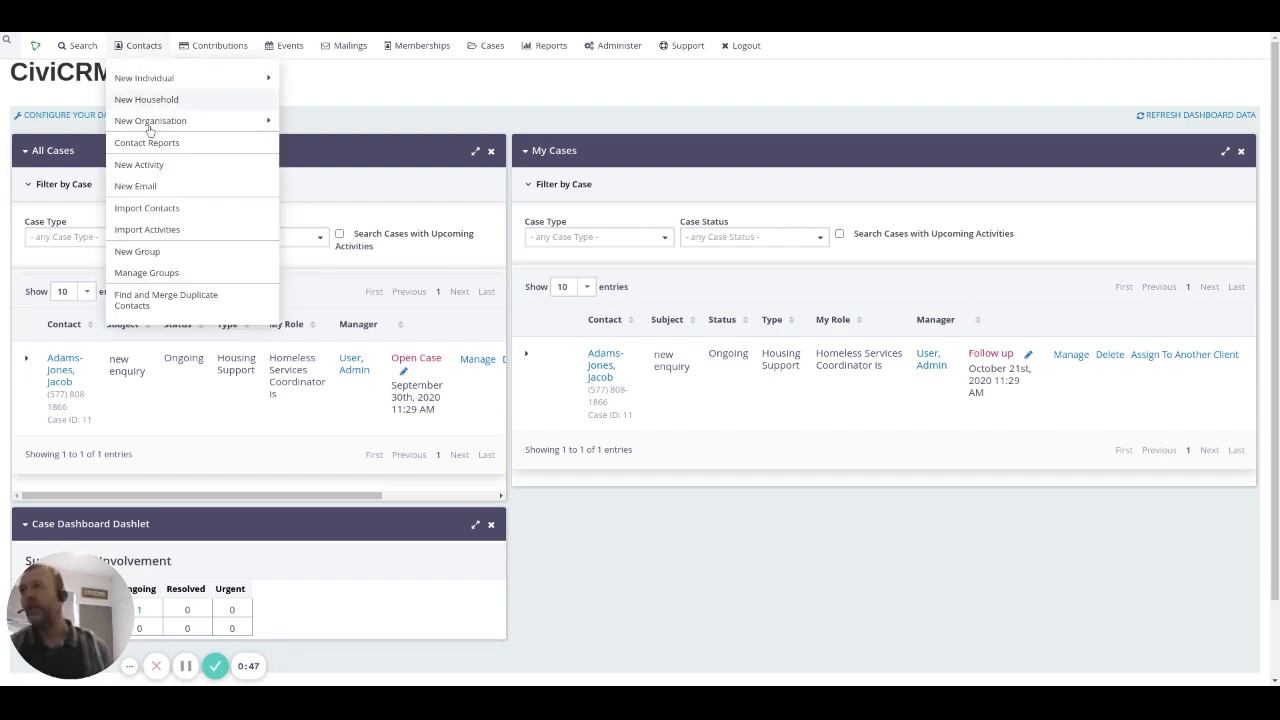
Step: Open the Find and Merge Duplicate Contacts page from the Contacts menu
{"action": "left_click", "coordinate": [166, 299]}
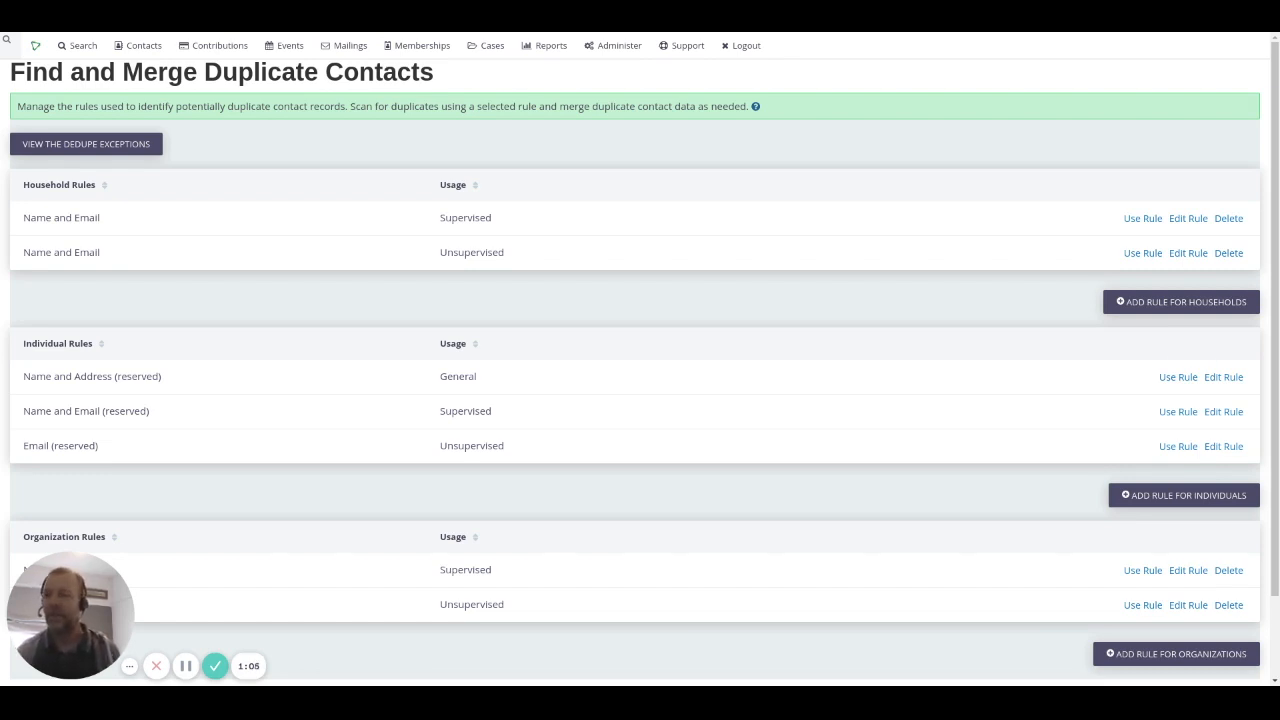
{"action": "mouse_move", "coordinate": [64, 581]}
{"action": "left_click_drag", "start_coordinate": [64, 581], "coordinate": [828, 581]}
{"action": "left_click_drag", "start_coordinate": [831, 638], "coordinate": [902, 637]}
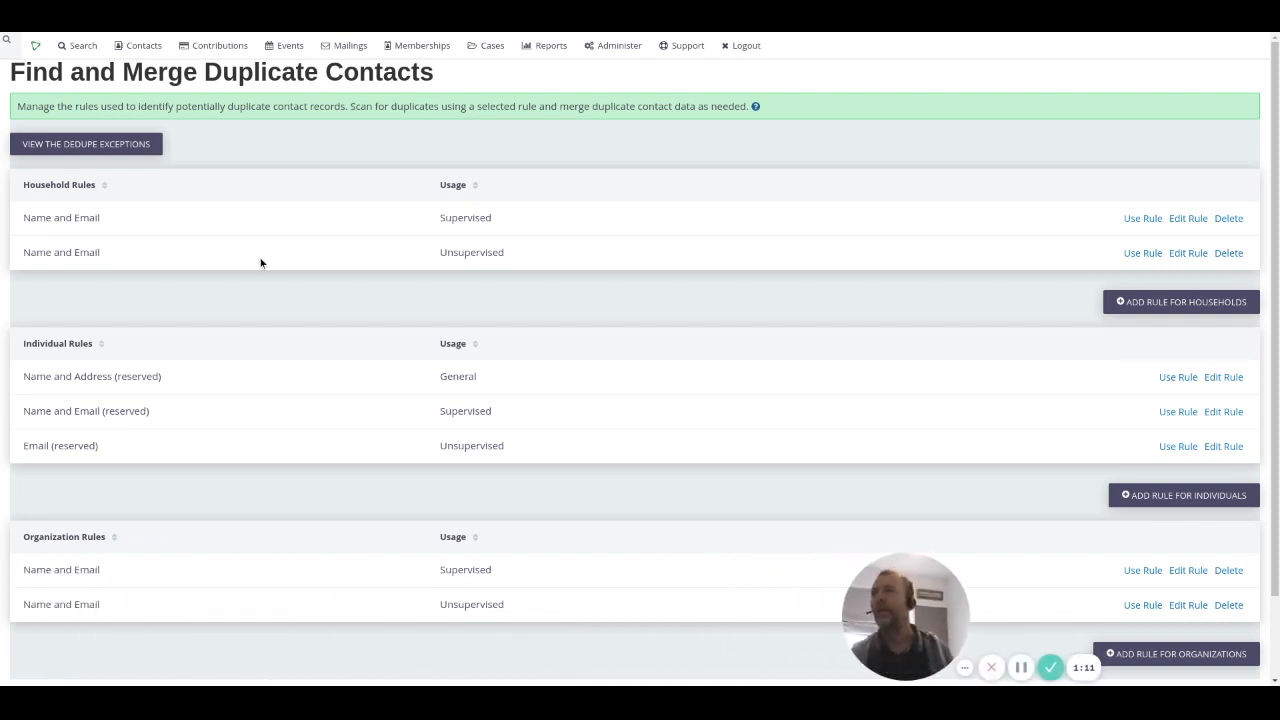
Step: Highlight the page title and the Name and Address, Name and Email, and Email reserved rules
{"action": "mouse_move", "coordinate": [159, 41]}
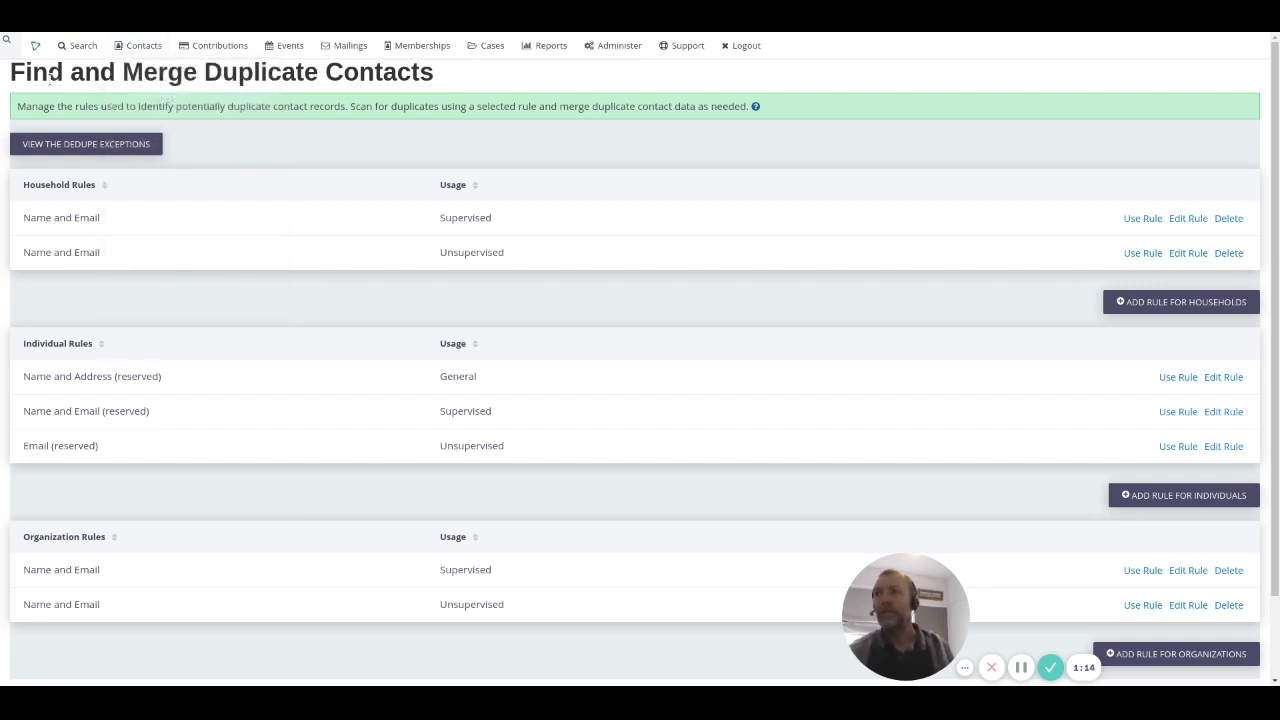
{"action": "triple_click", "coordinate": [52, 75]}
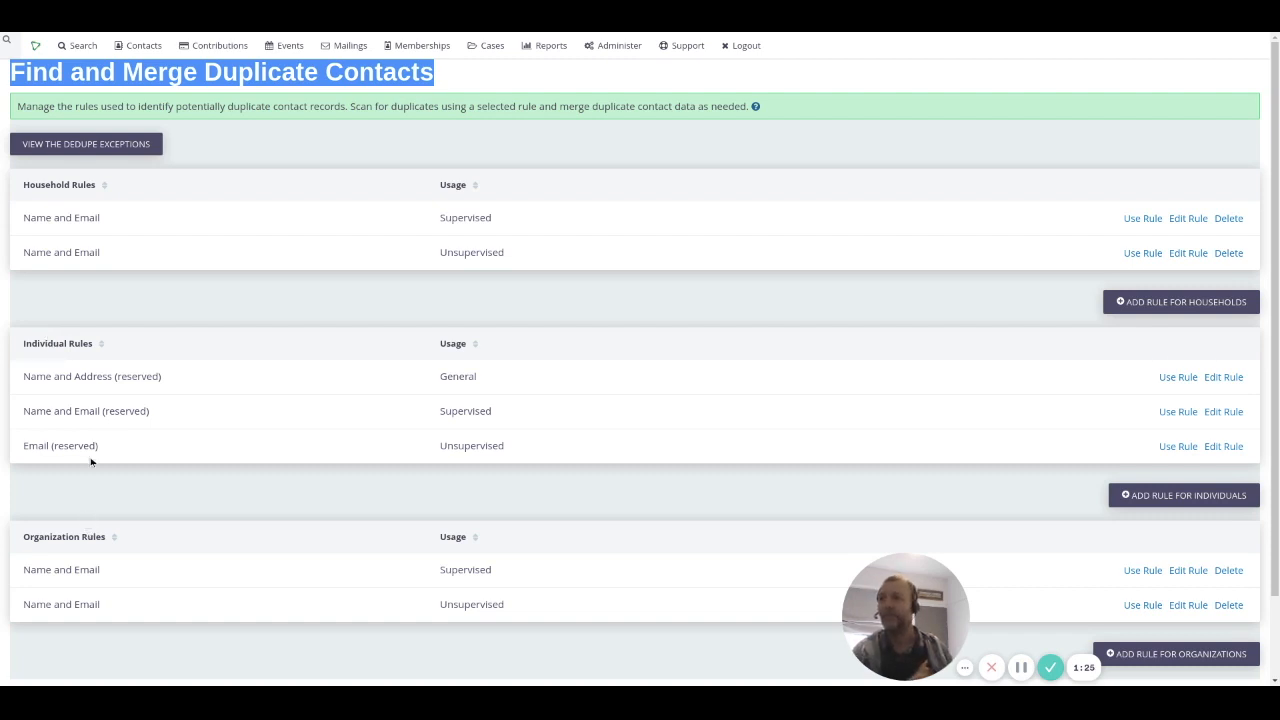
{"action": "triple_click", "coordinate": [110, 376]}
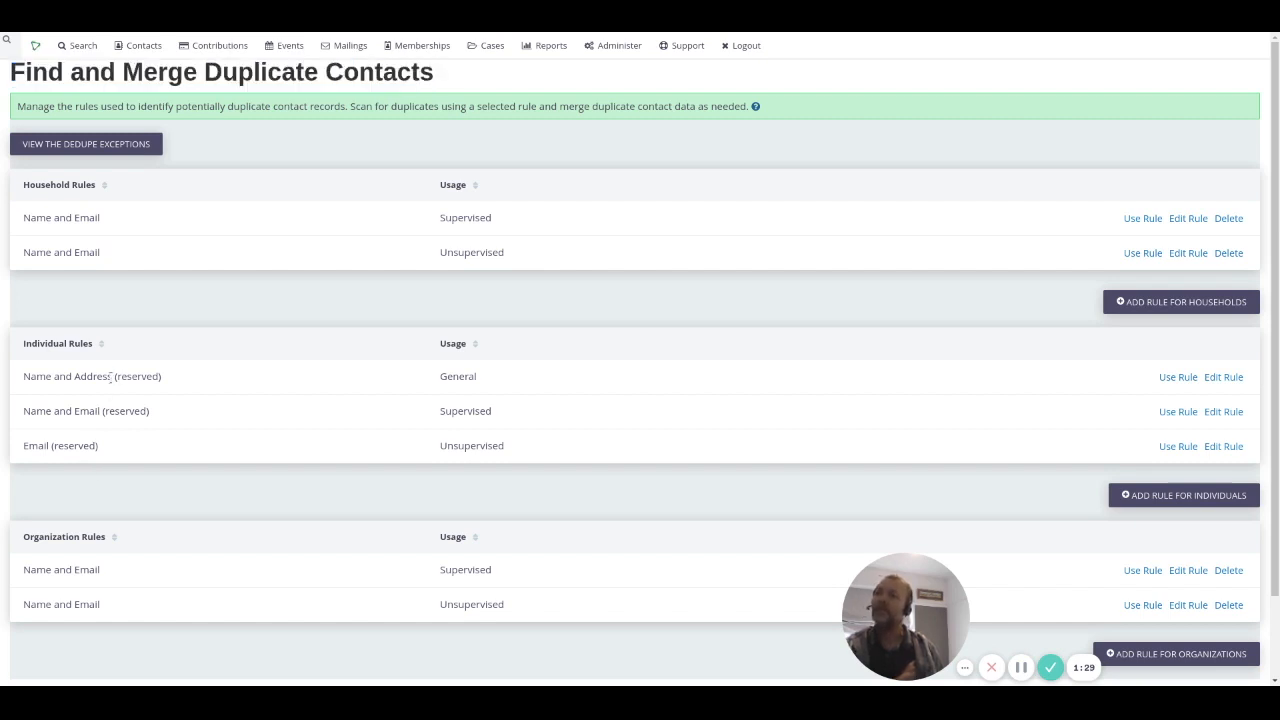
{"action": "triple_click", "coordinate": [110, 411]}
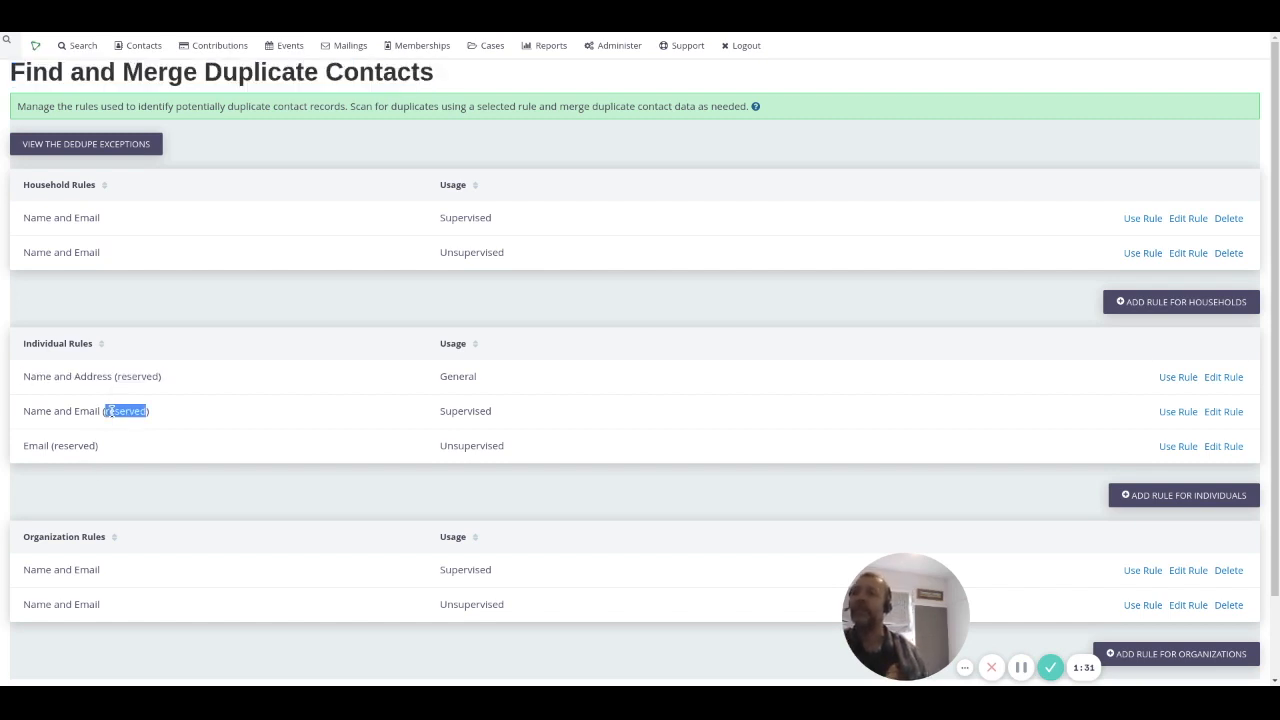
{"action": "triple_click", "coordinate": [74, 448]}
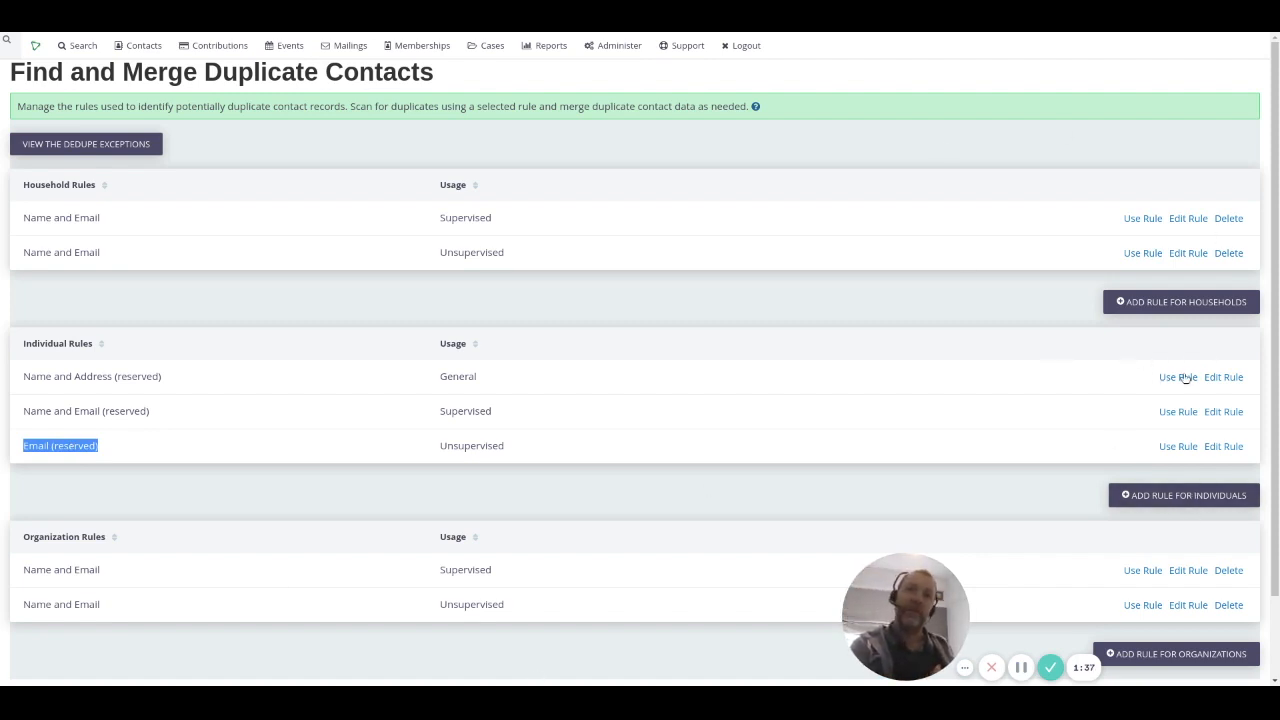
Step: Inspect the reserved Email rule, return to the list, and add a new Individuals rule
{"action": "left_click", "coordinate": [1224, 447]}
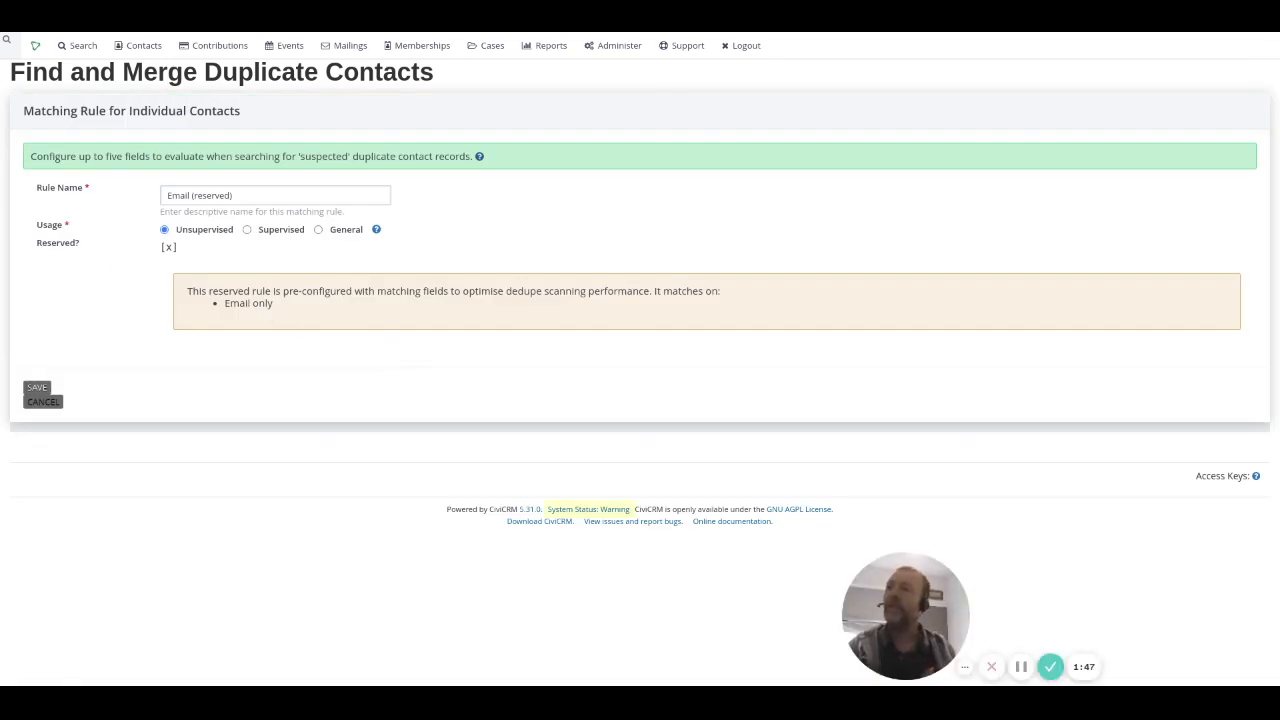
{"action": "key", "text": "alt+Left"}
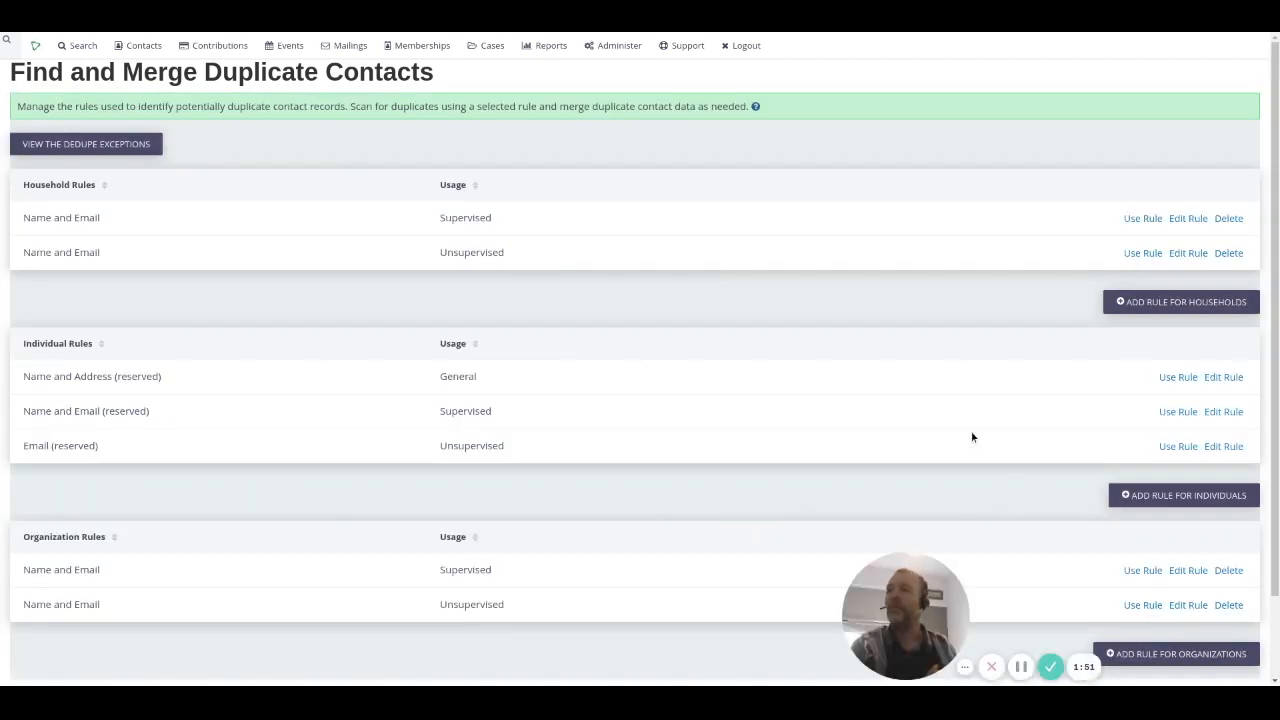
{"action": "left_click", "coordinate": [1196, 500]}
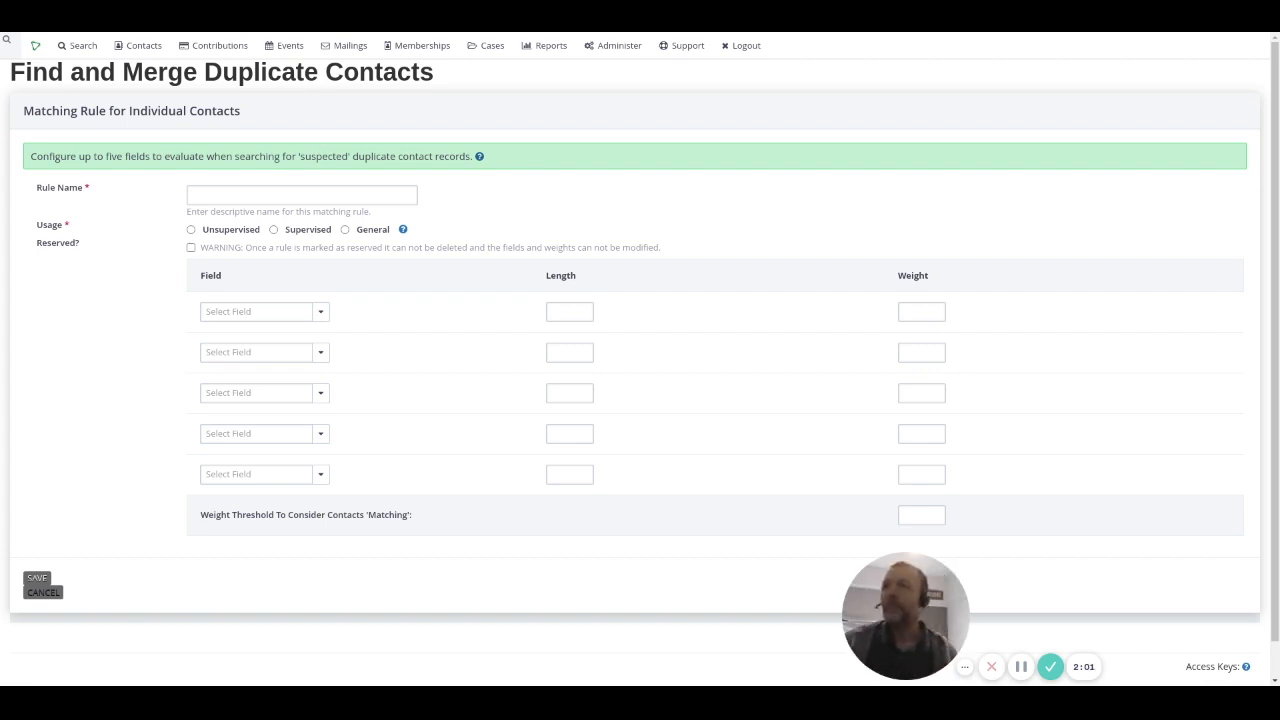
Step: Name the rule 'Family Checker' and set its usage to General
{"action": "left_click", "coordinate": [277, 198]}
{"action": "type", "text": "Family"}
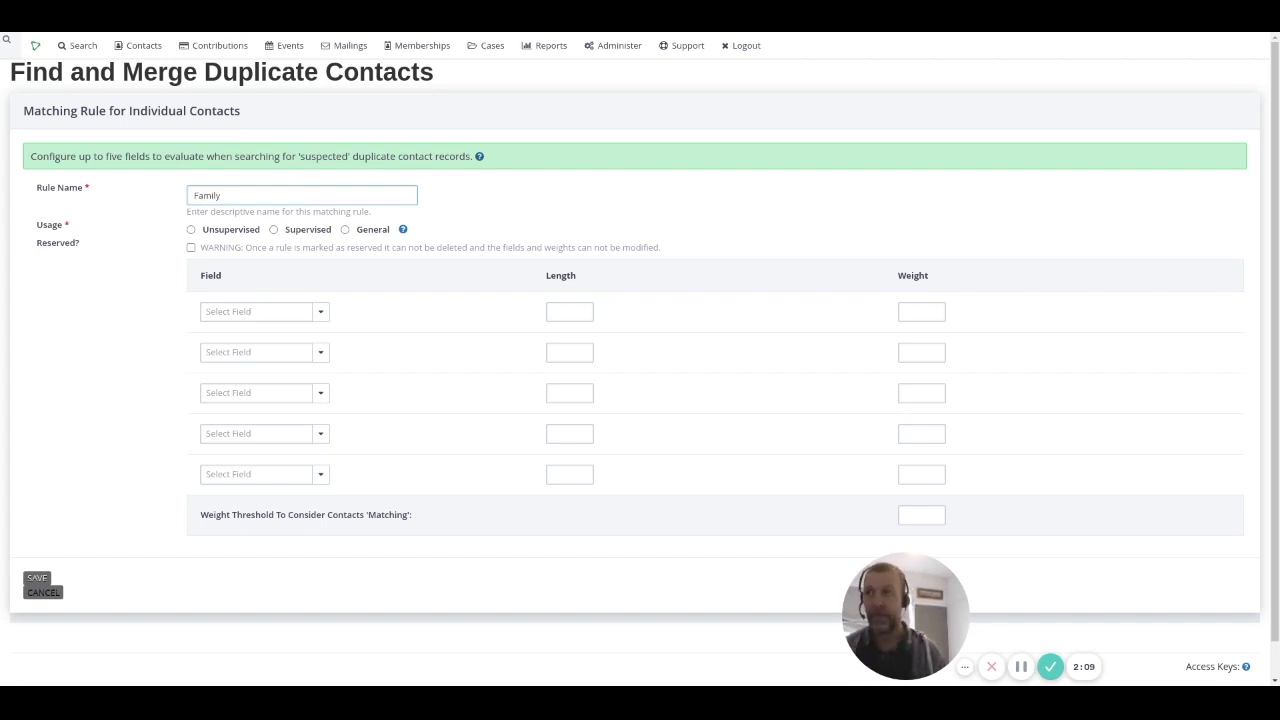
{"action": "type", "text": " Checker"}
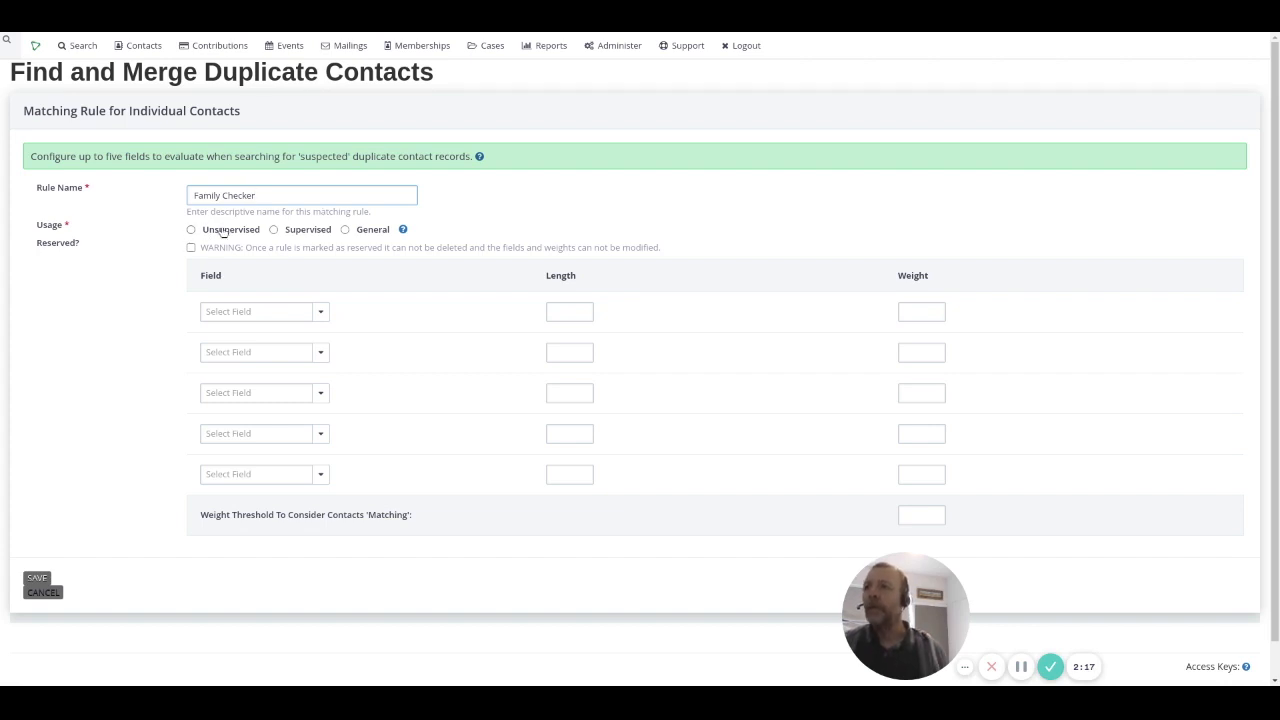
{"action": "left_click", "coordinate": [276, 230]}
{"action": "left_click", "coordinate": [366, 231]}
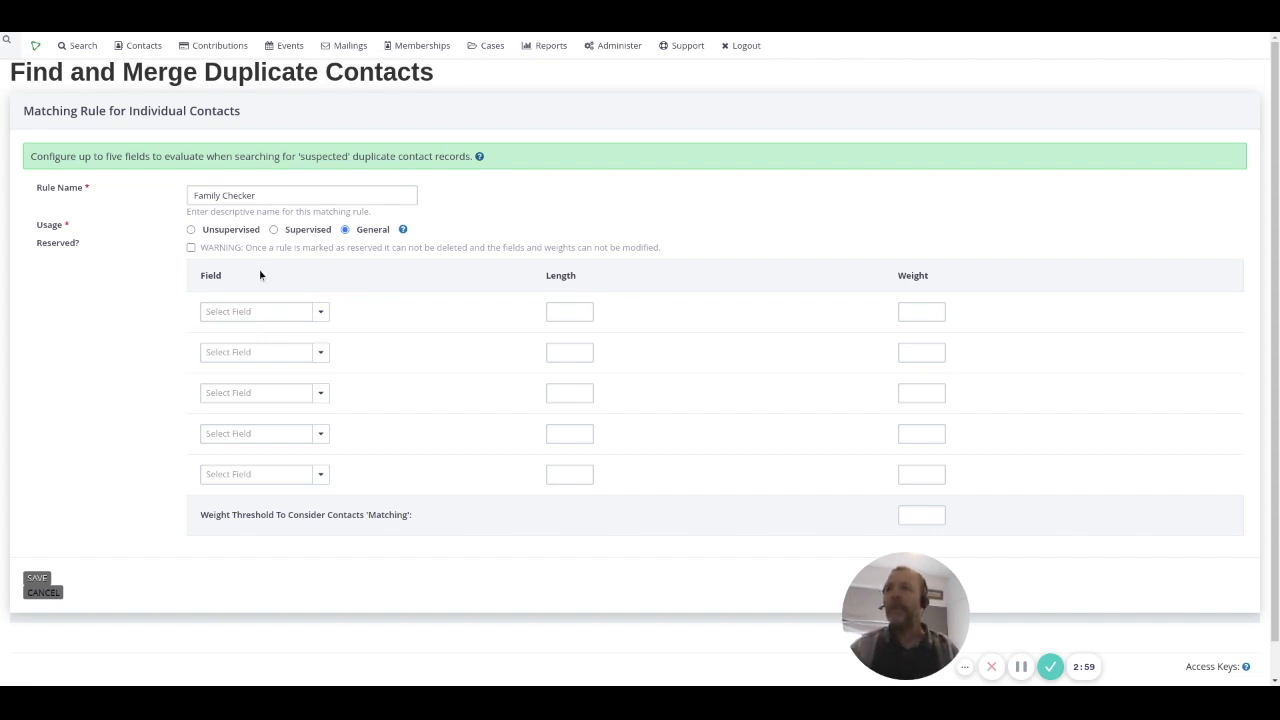
Step: Set Email as the first matching field and Last Name as the second
{"action": "left_click", "coordinate": [269, 313]}
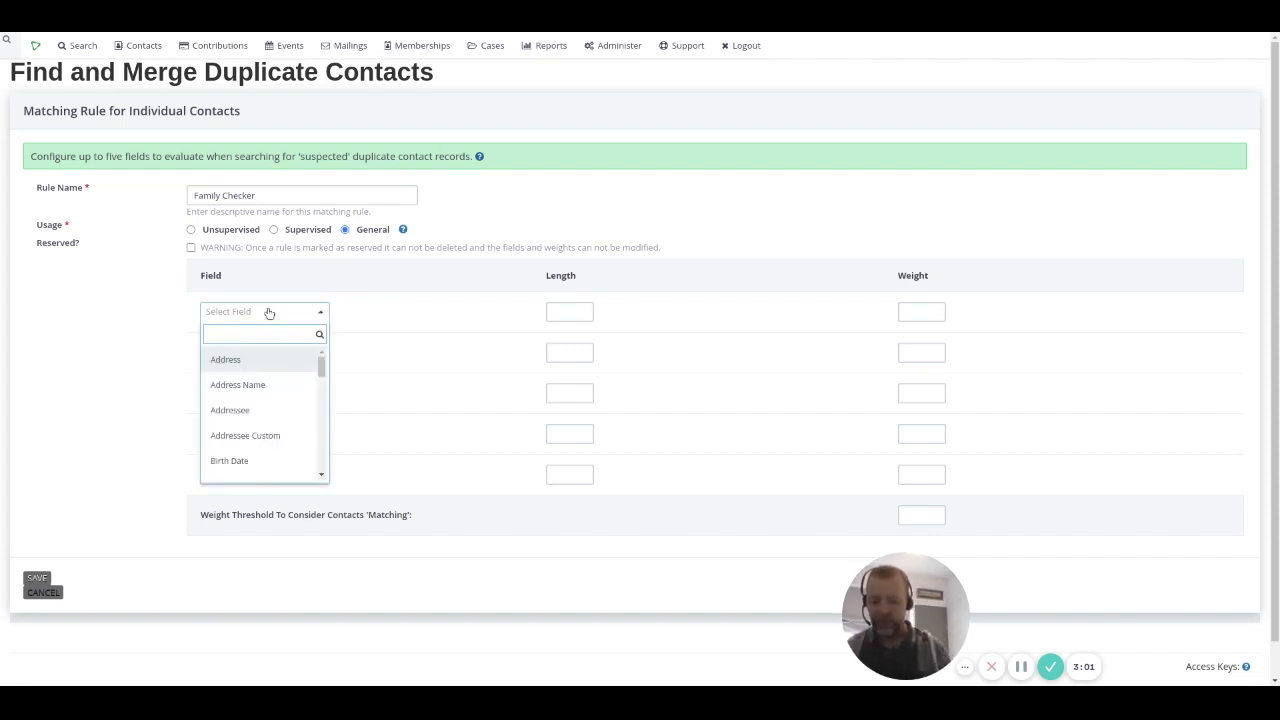
{"action": "type", "text": "email"}
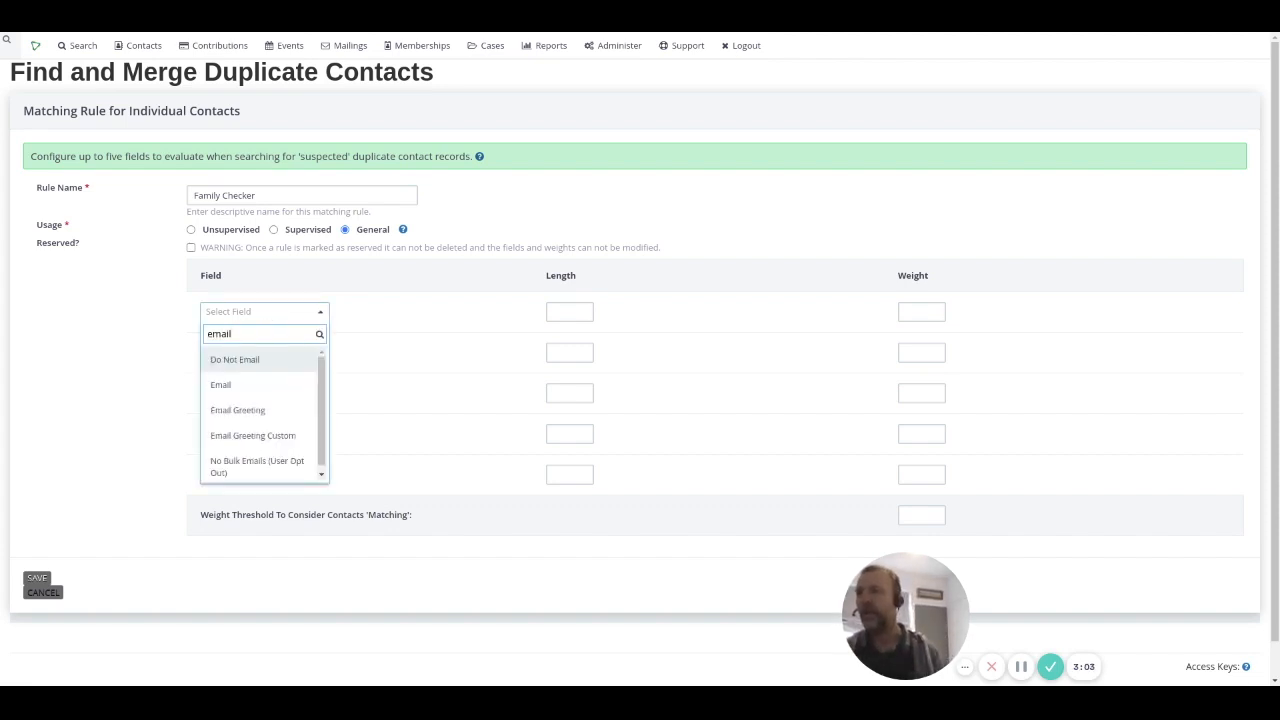
{"action": "left_click", "coordinate": [279, 382]}
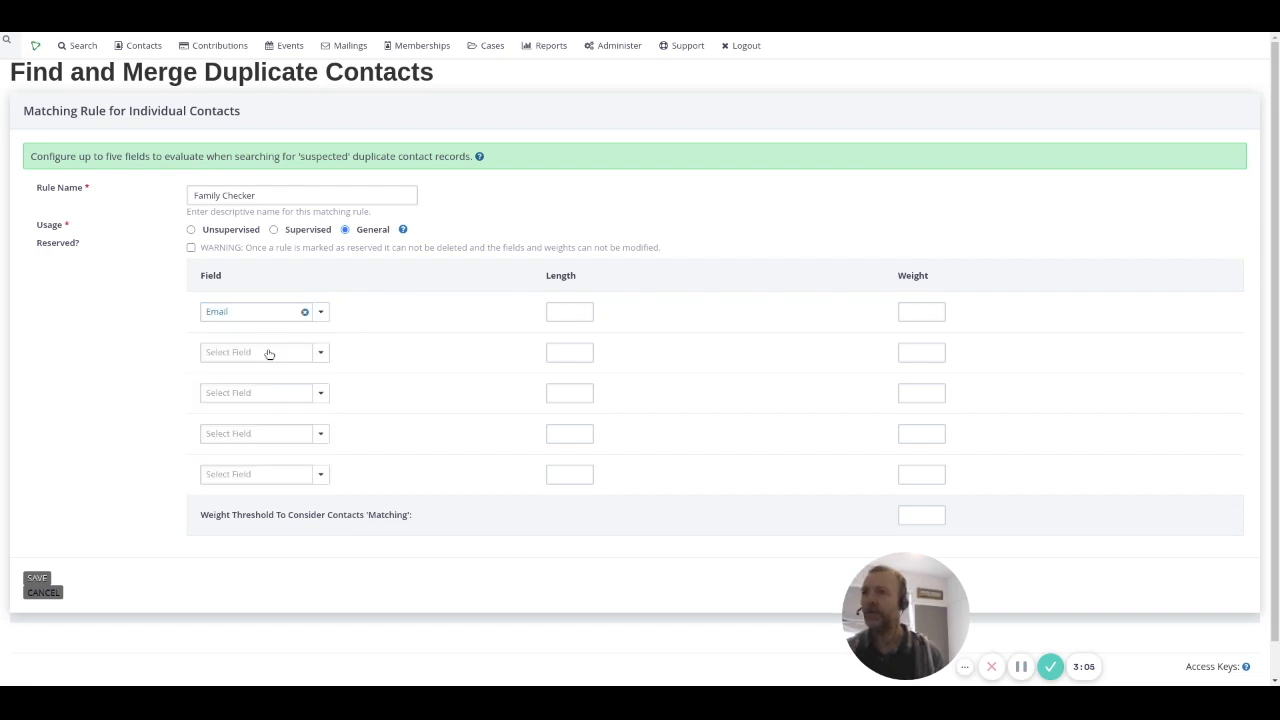
{"action": "left_click", "coordinate": [269, 354]}
{"action": "type", "text": "last"}
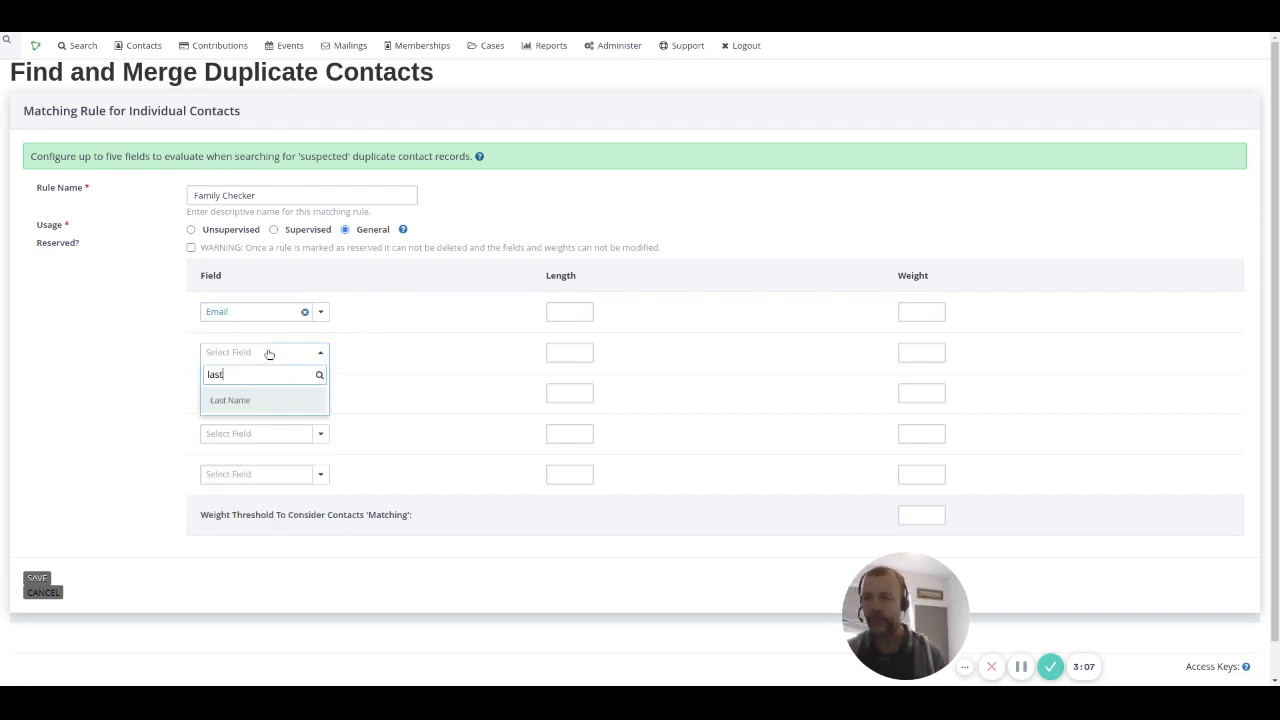
{"action": "left_click", "coordinate": [276, 401]}
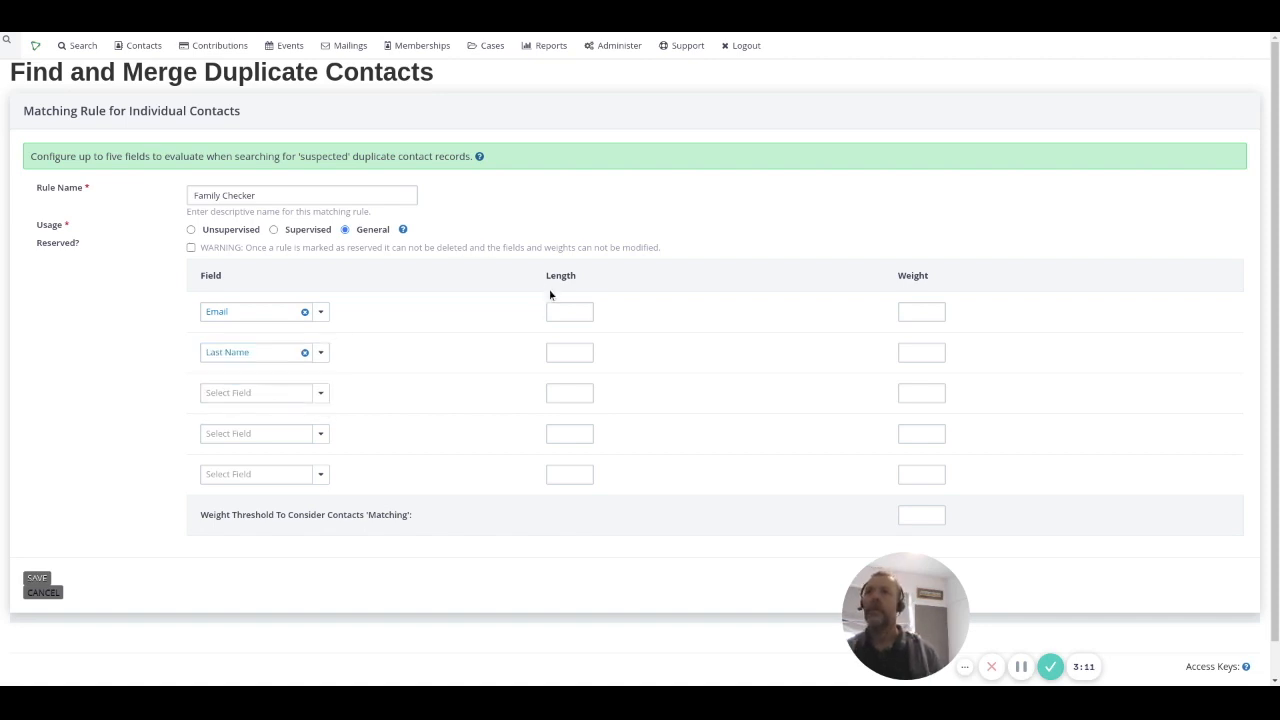
Step: Add First Name with length 3, then remove it and clear its leftover length
{"action": "left_click", "coordinate": [284, 399]}
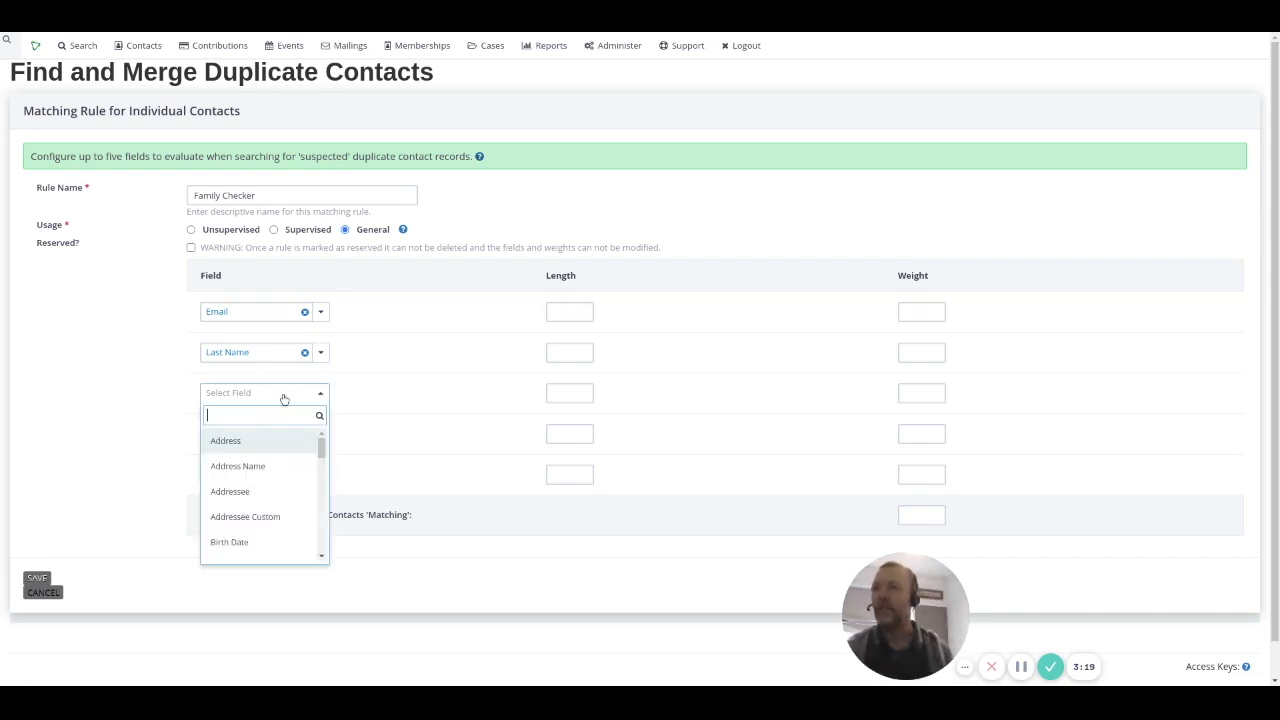
{"action": "type", "text": "first"}
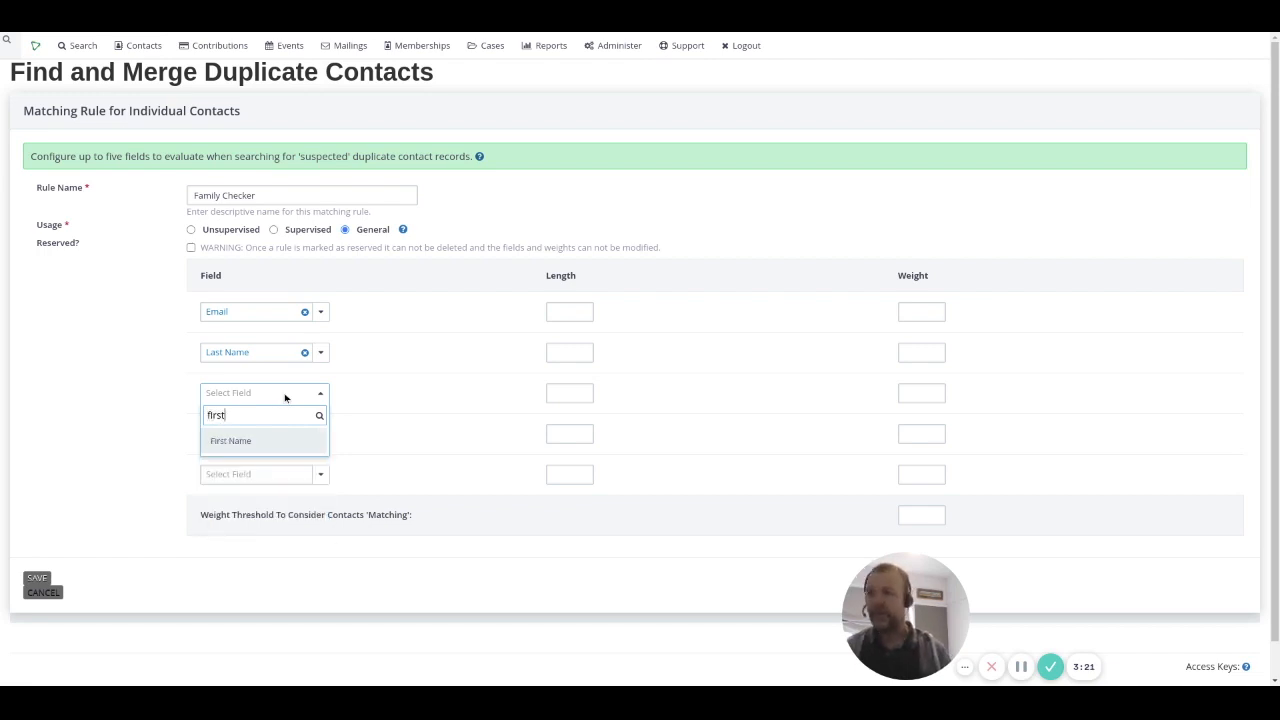
{"action": "key", "text": "Return"}
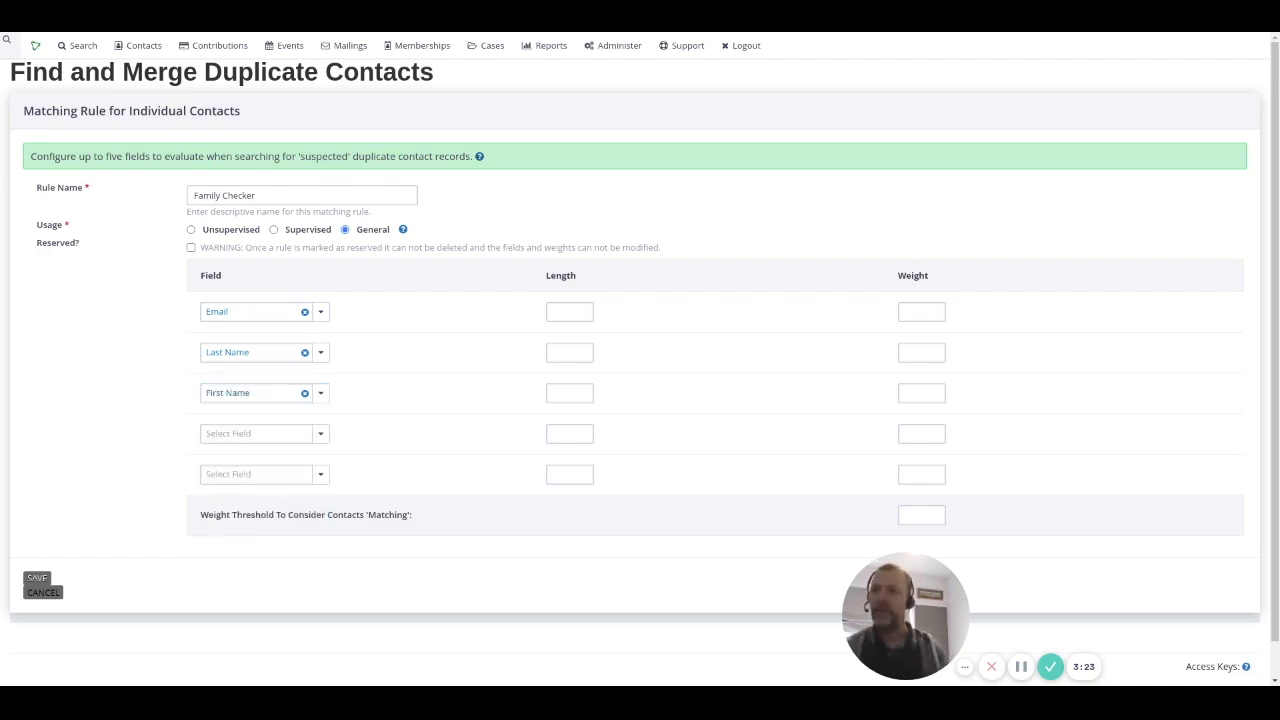
{"action": "left_click", "coordinate": [580, 397]}
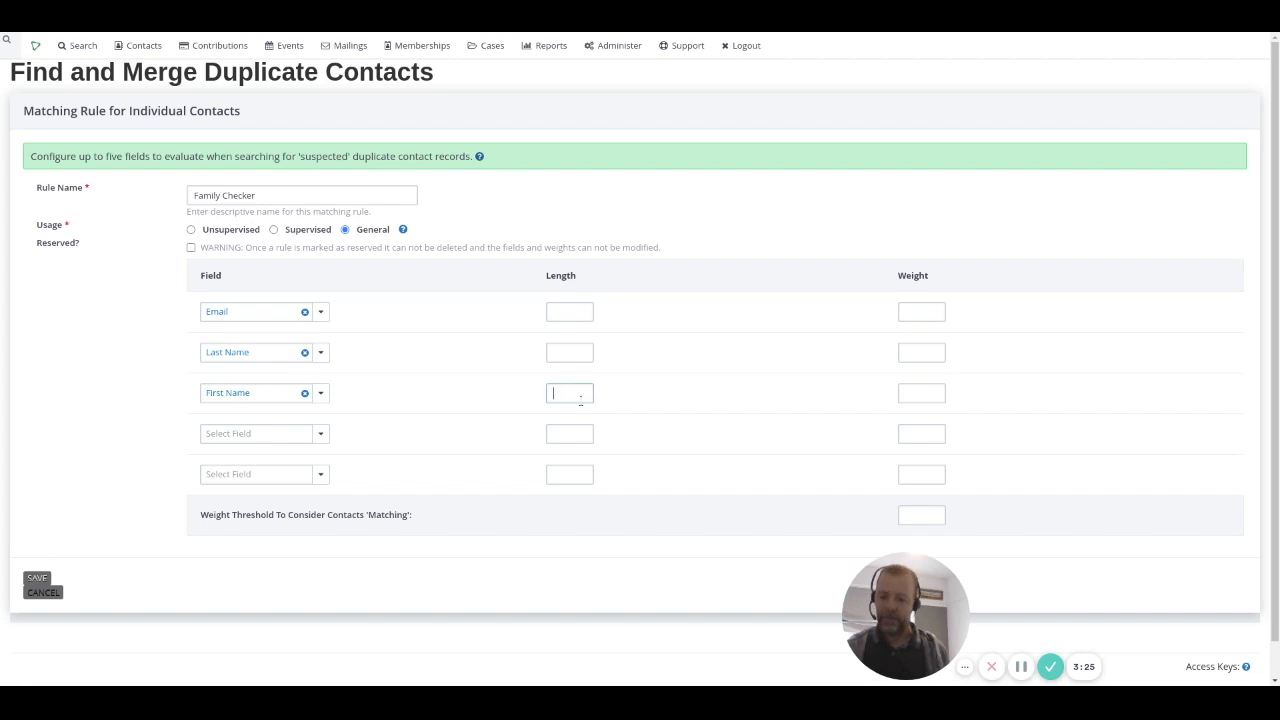
{"action": "type", "text": "3"}
{"action": "left_click", "coordinate": [690, 397]}
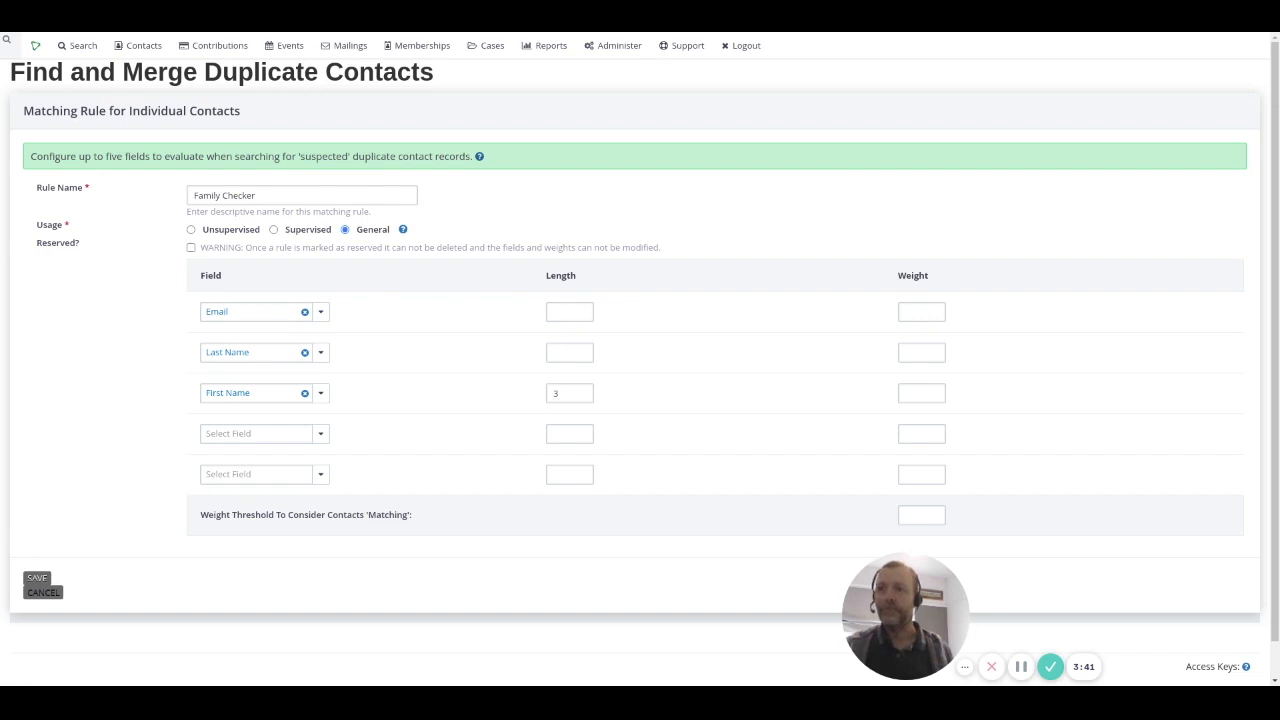
{"action": "left_click", "coordinate": [307, 393]}
{"action": "left_click", "coordinate": [576, 392]}
{"action": "key", "text": "BackSpace"}
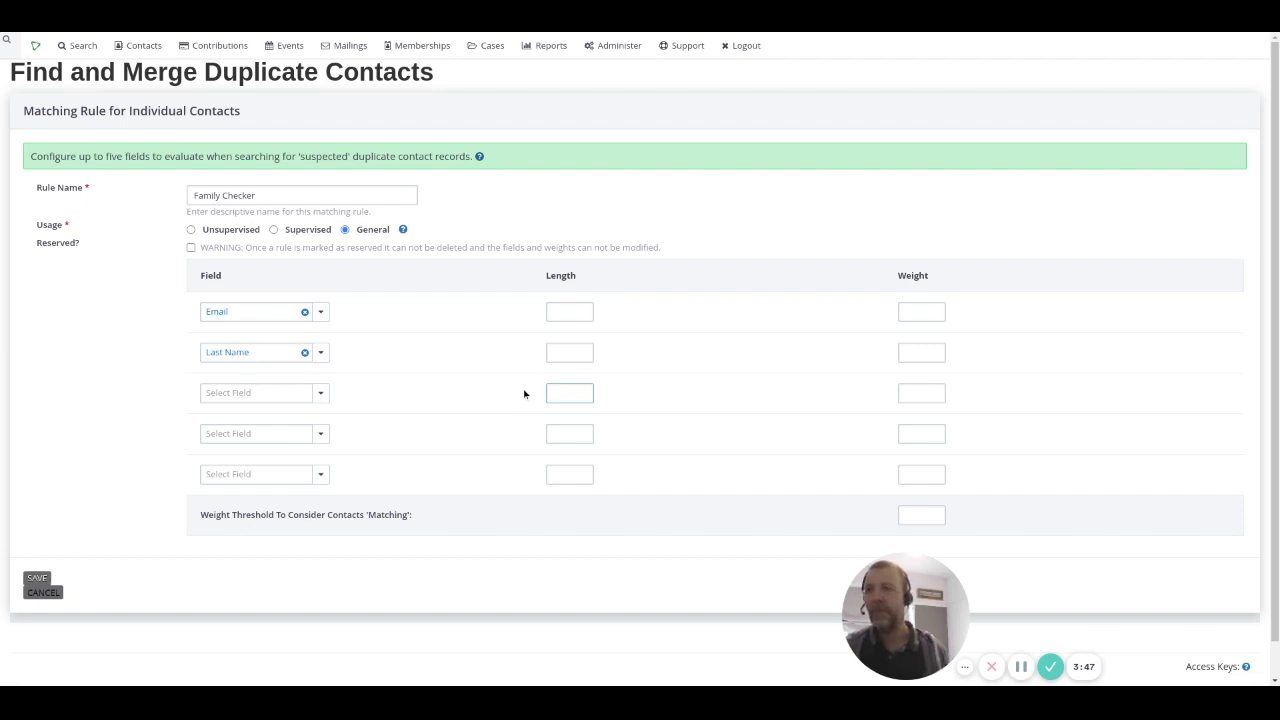
{"action": "left_click", "coordinate": [579, 312]}
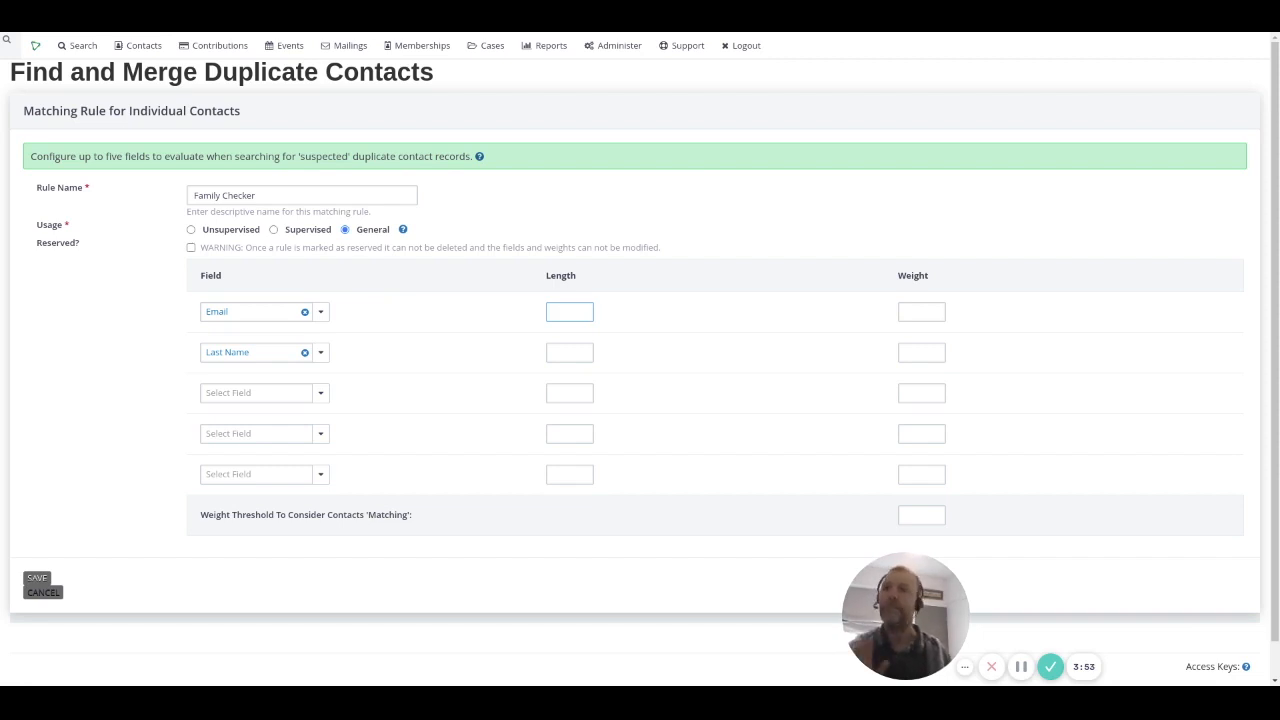
Step: Weight Email and Last Name at 10 each and set the threshold to 20
{"action": "left_click", "coordinate": [933, 313]}
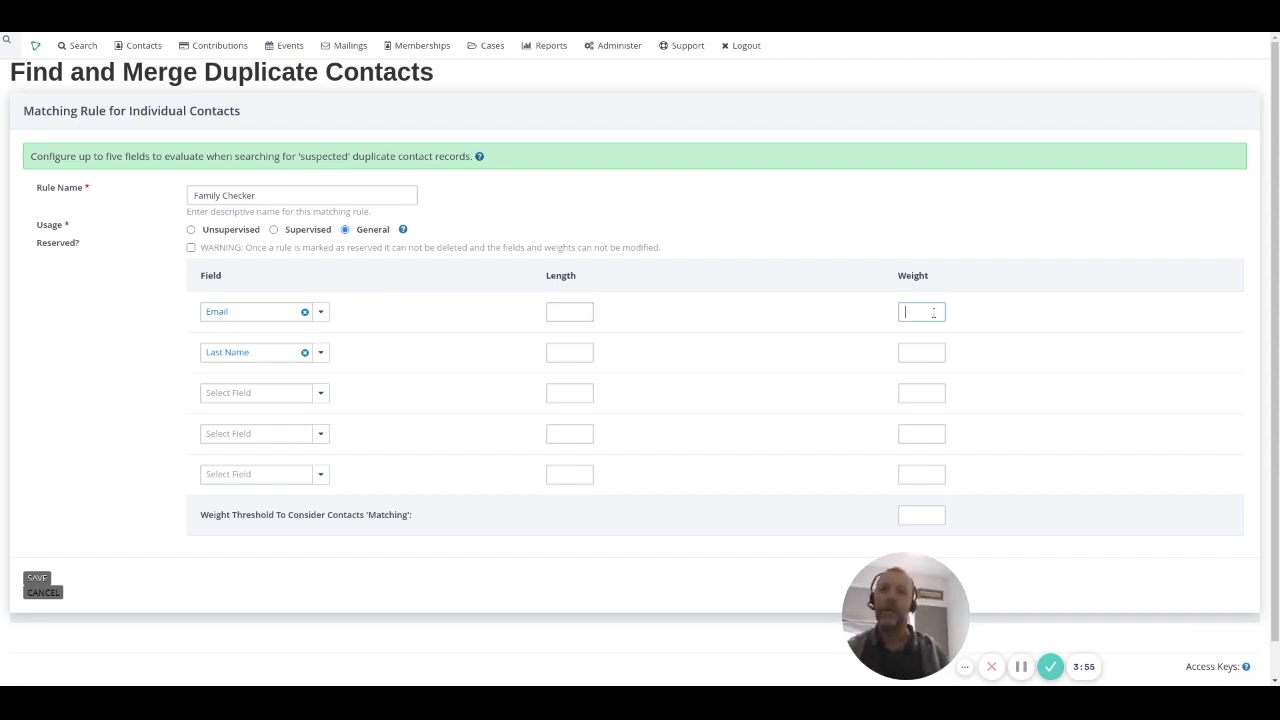
{"action": "type", "text": "10"}
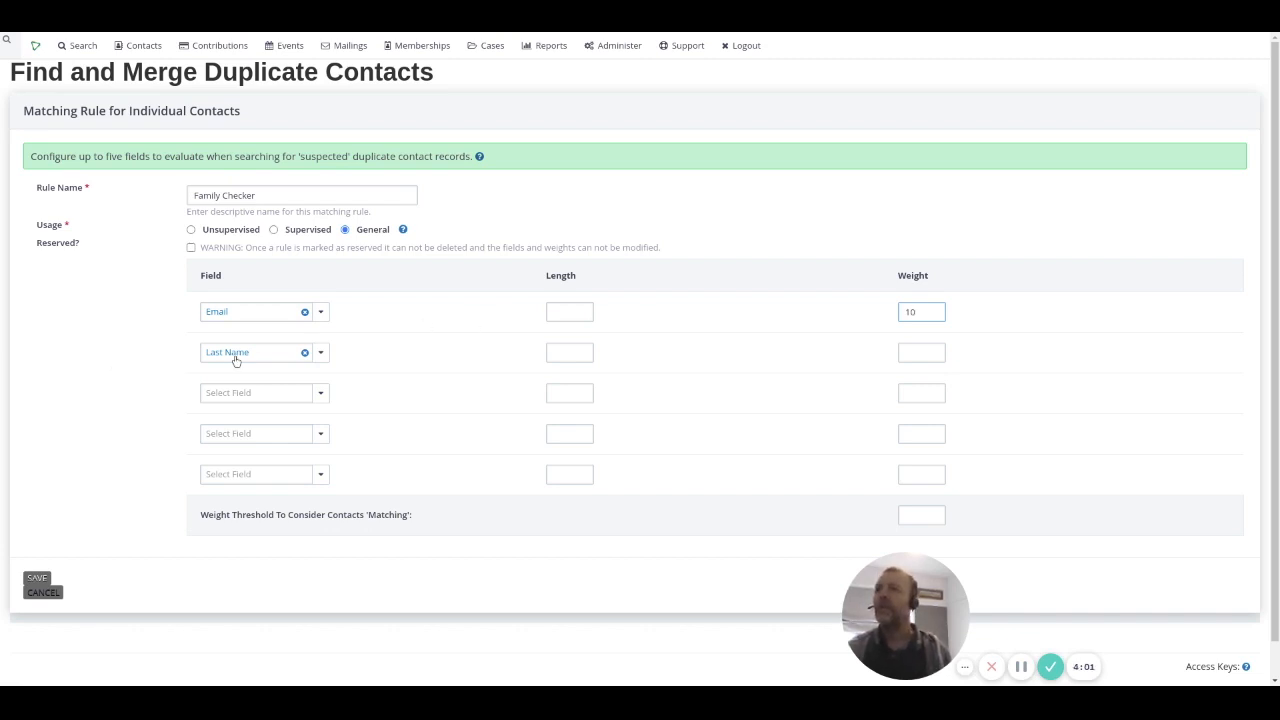
{"action": "left_click", "coordinate": [574, 354]}
{"action": "left_click", "coordinate": [930, 352]}
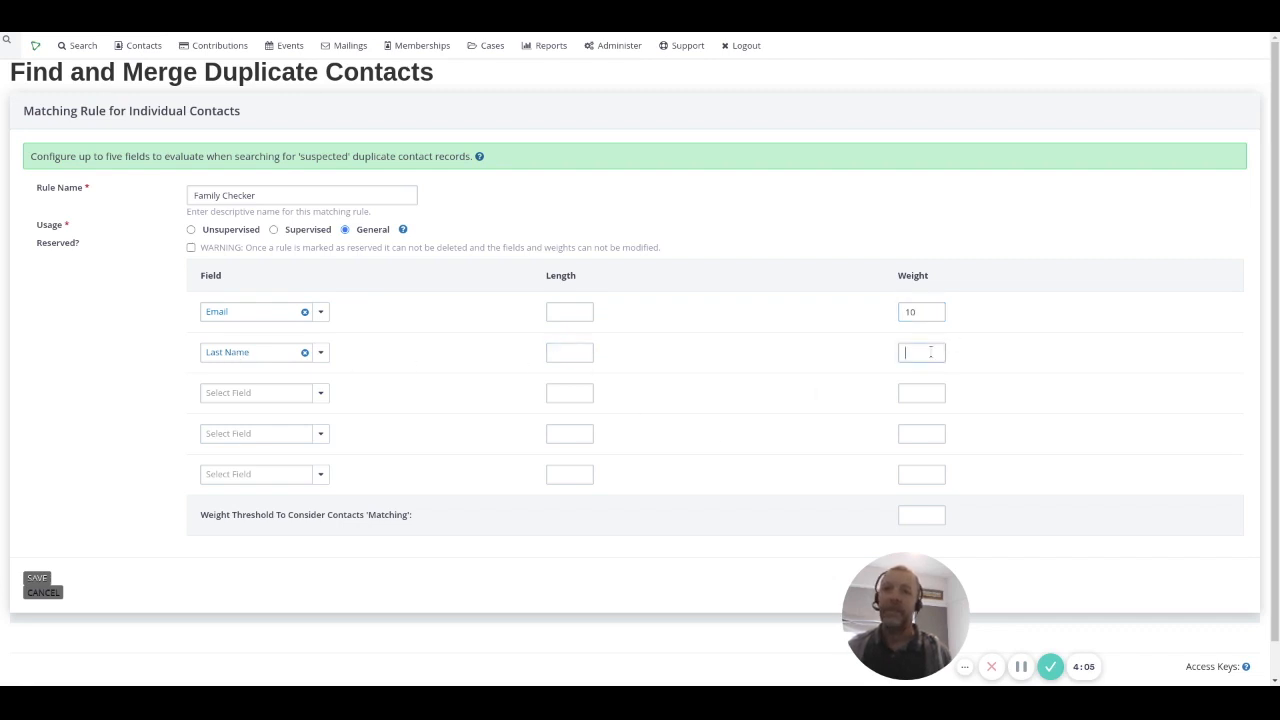
{"action": "type", "text": "10"}
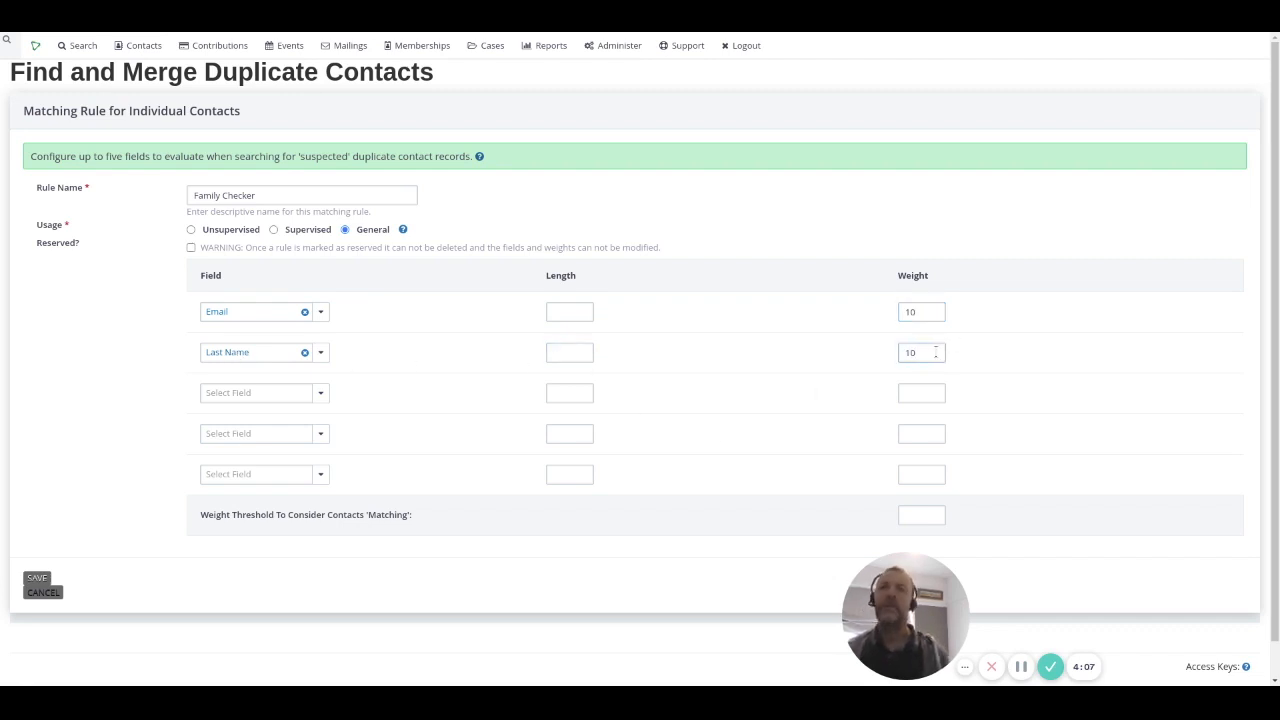
{"action": "left_click", "coordinate": [1041, 370]}
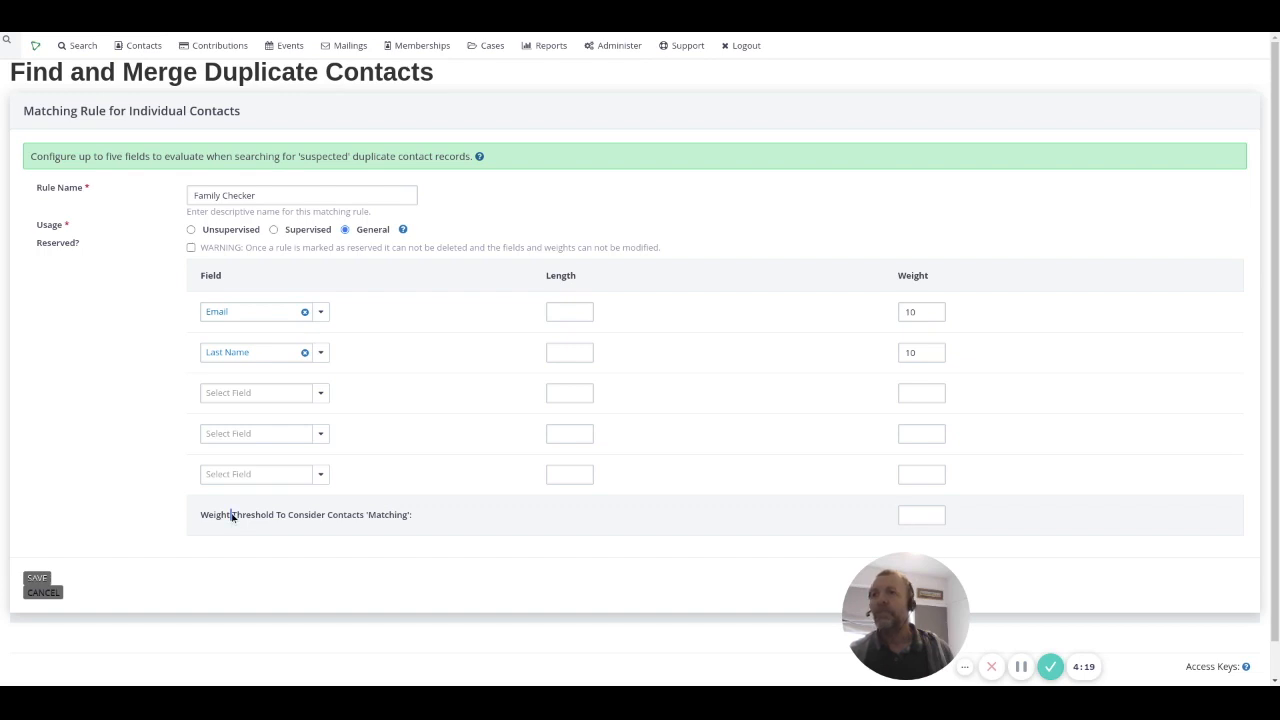
{"action": "left_click", "coordinate": [930, 514]}
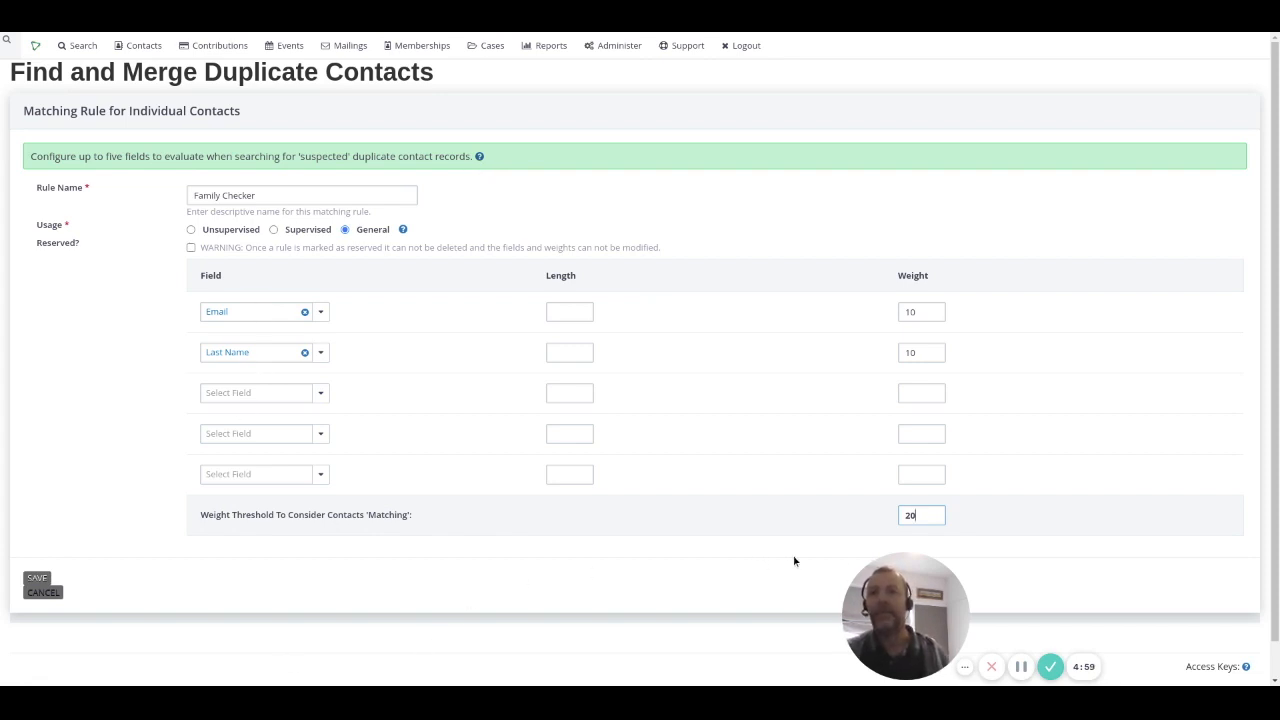
Step: Save the Family Checker rule and open Search > Advanced Search
{"action": "left_click", "coordinate": [37, 580]}
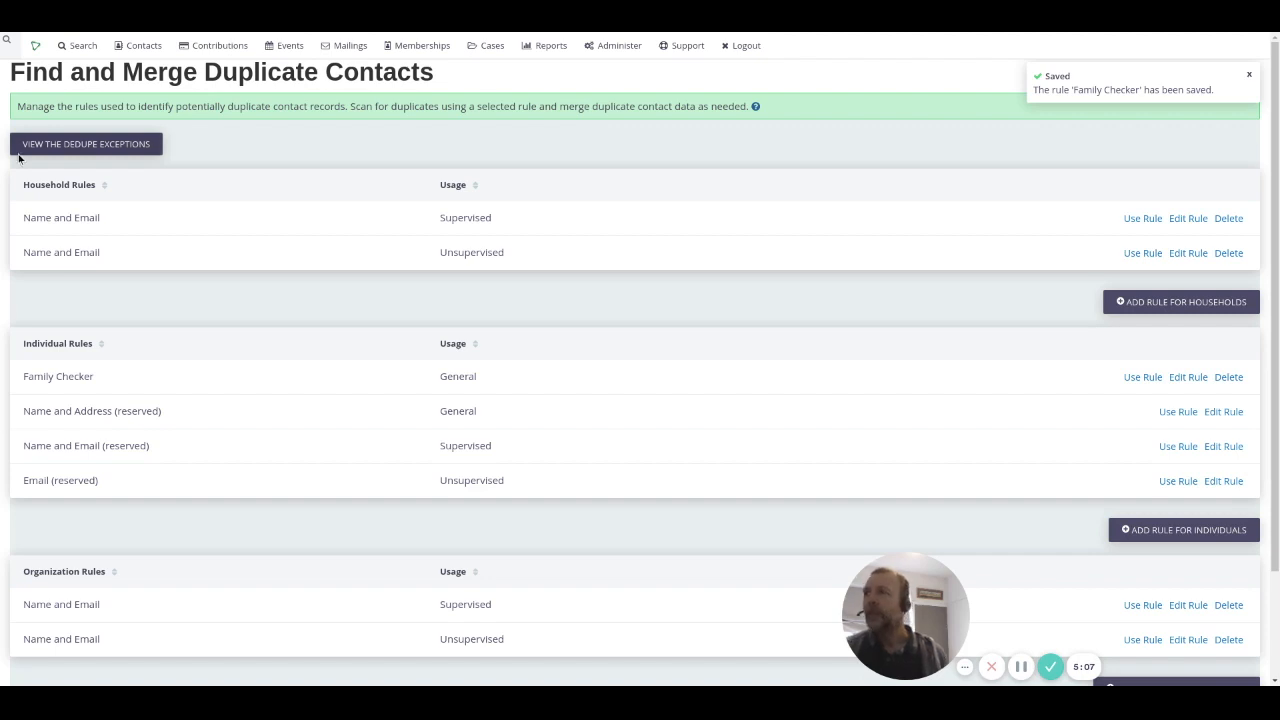
{"action": "mouse_move", "coordinate": [70, 47]}
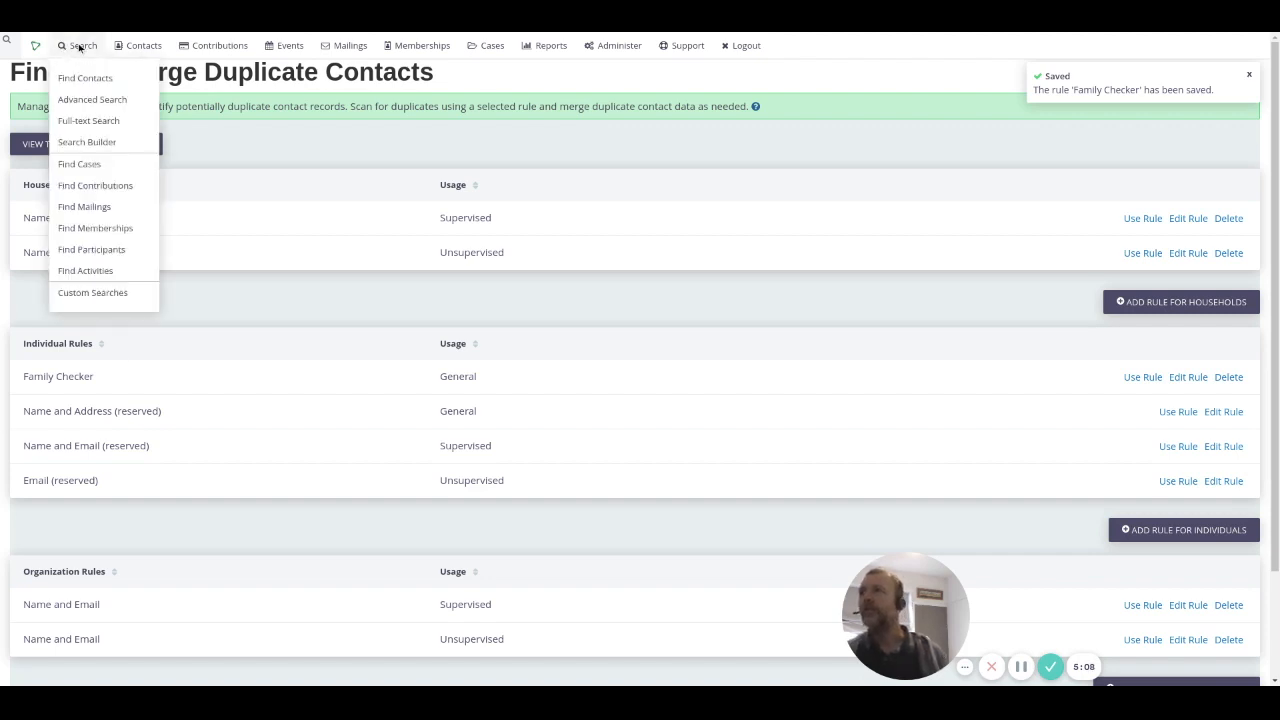
{"action": "left_click", "coordinate": [86, 102]}
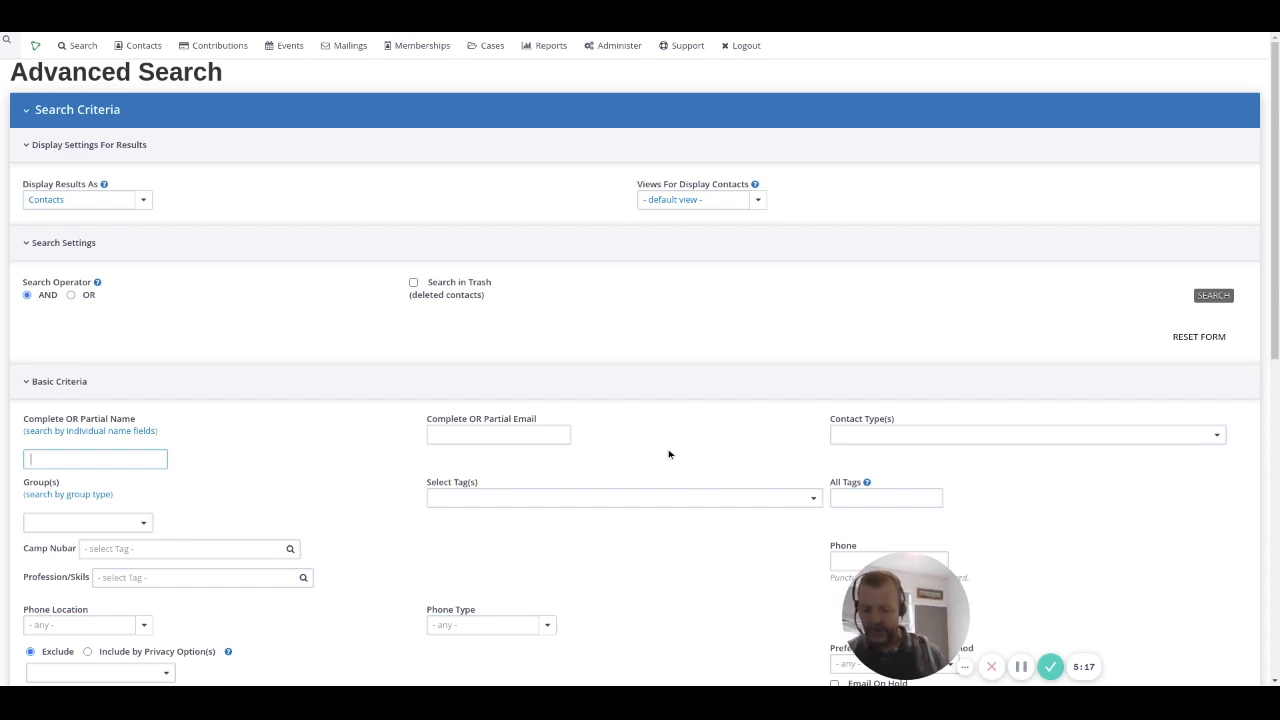
Step: Search for contacts with name 'contact' and email 'circle', returning 4 results
{"action": "type", "text": "contact"}
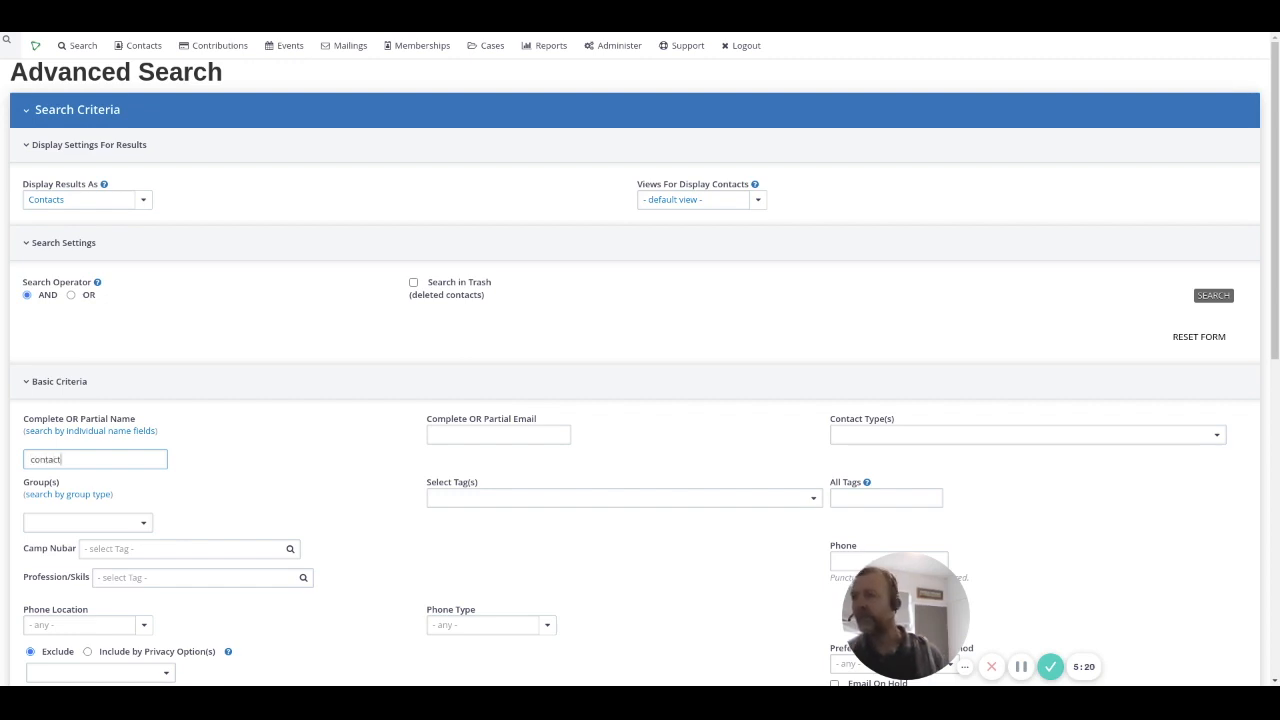
{"action": "left_click", "coordinate": [485, 437]}
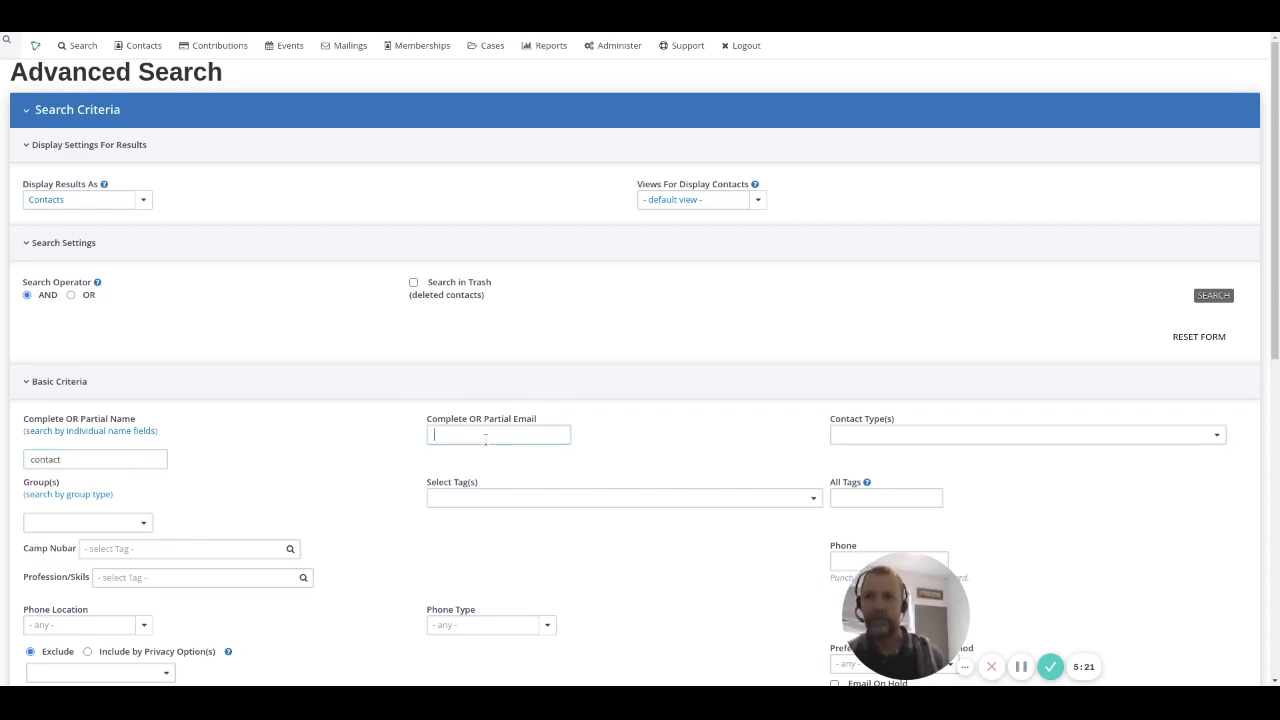
{"action": "type", "text": "circle"}
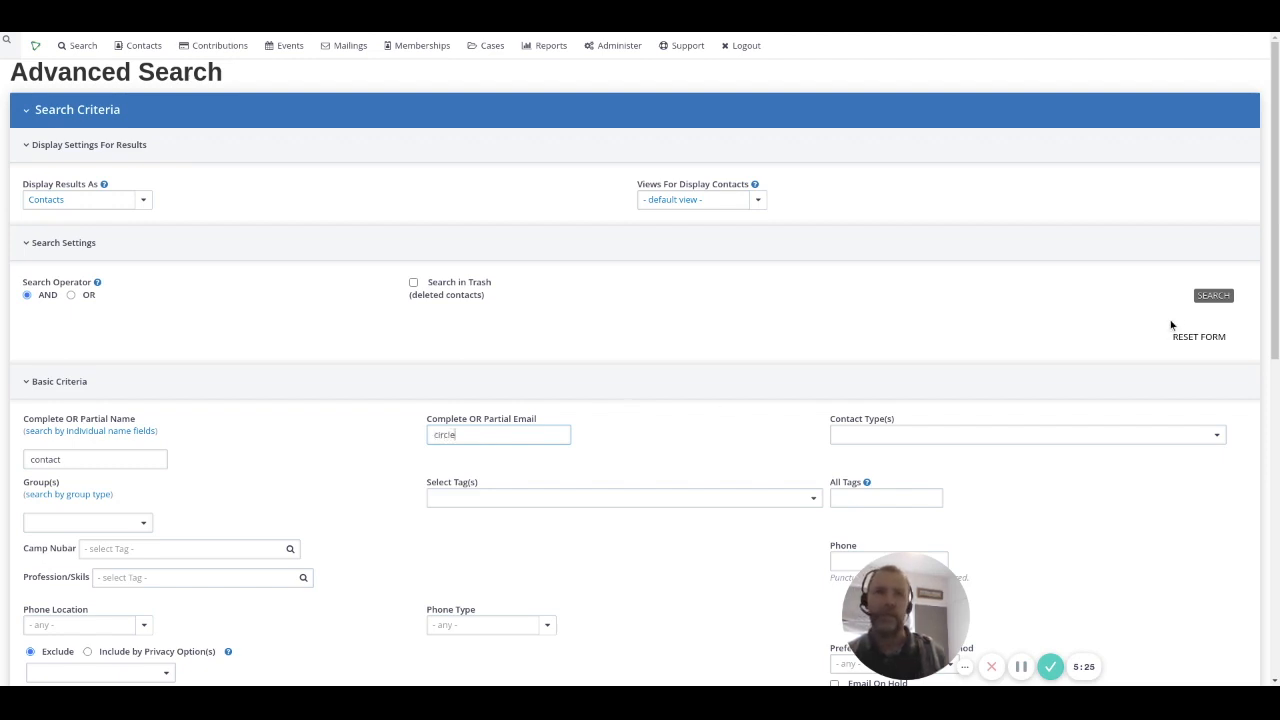
{"action": "left_click", "coordinate": [1215, 297]}
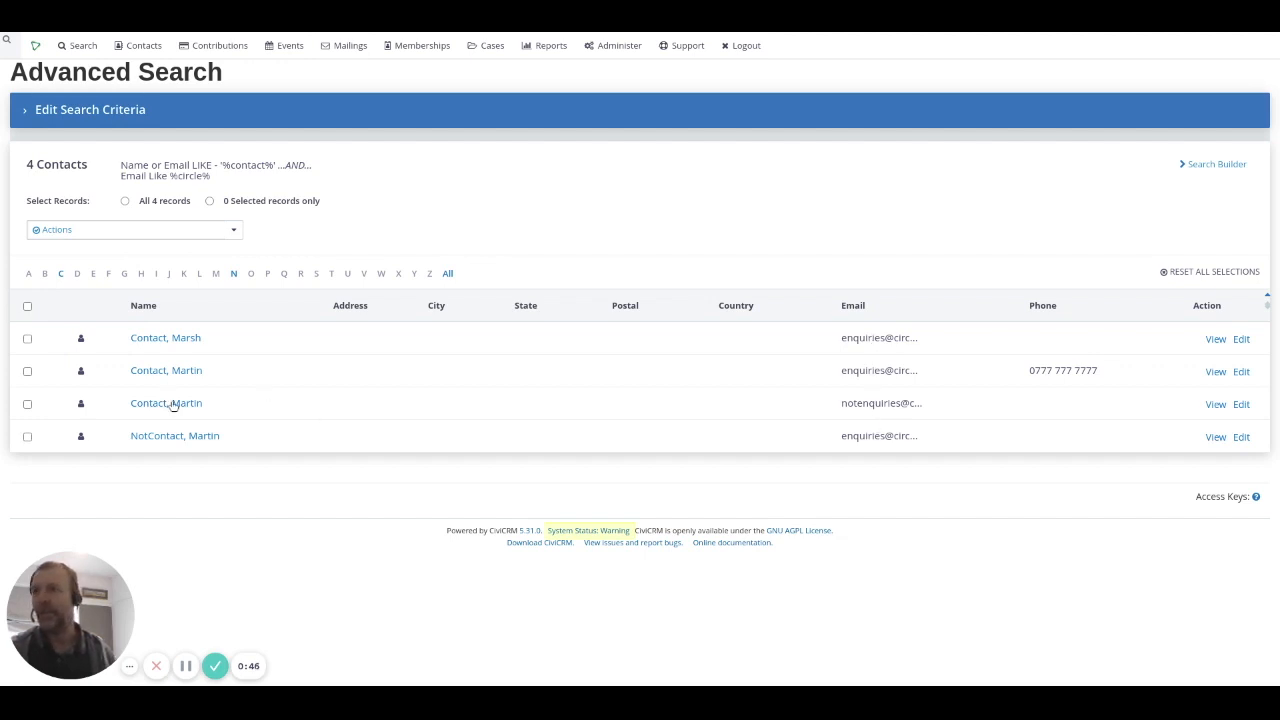
{"action": "double_click", "coordinate": [843, 404]}
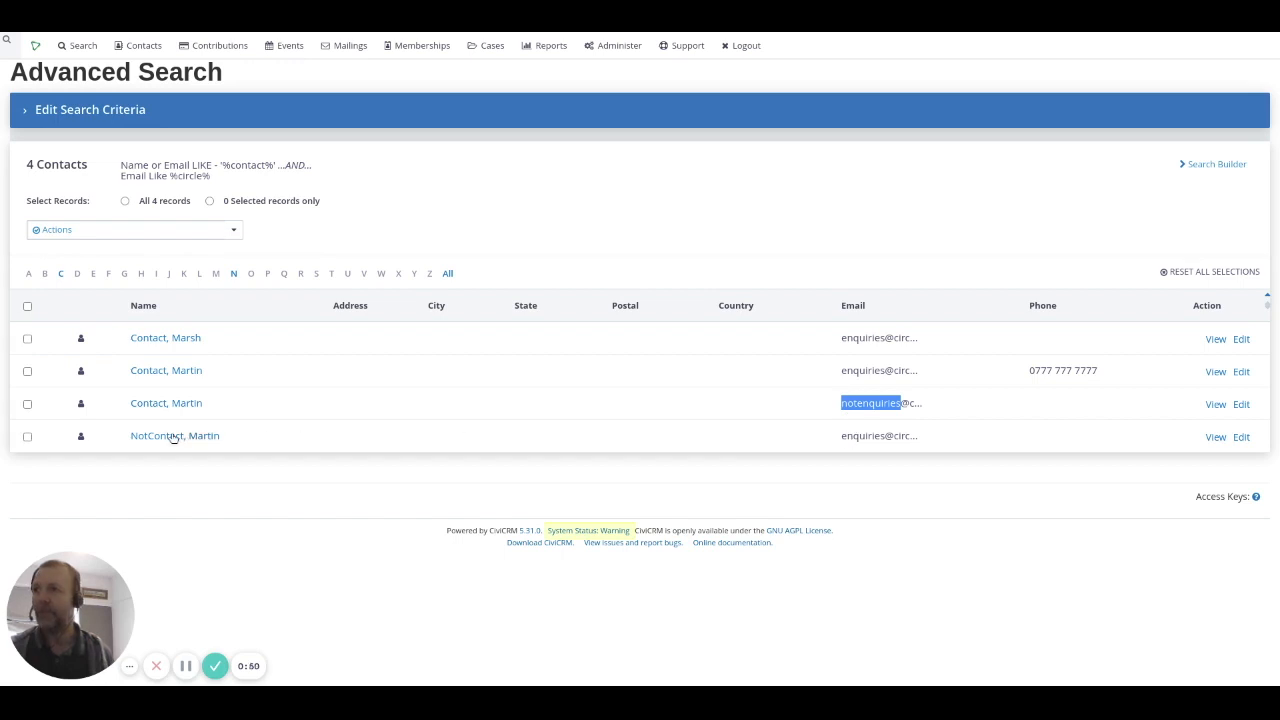
{"action": "left_click_drag", "start_coordinate": [130, 437], "coordinate": [205, 437]}
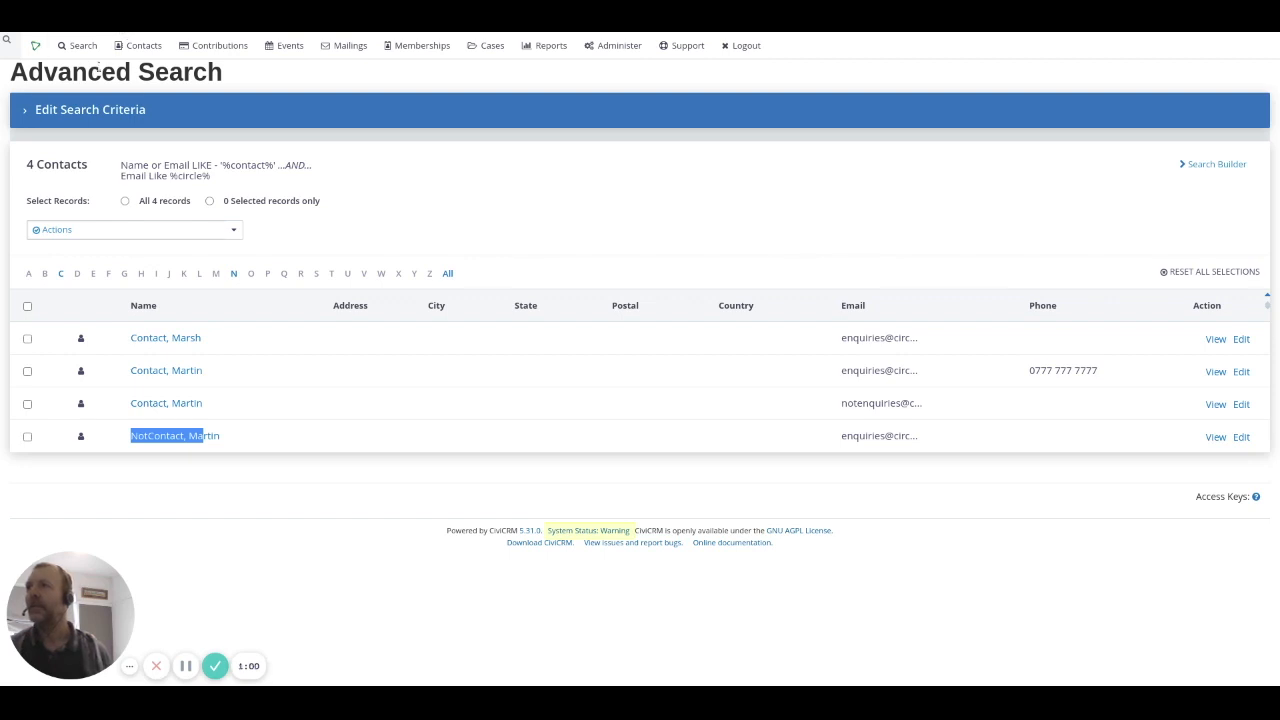
{"action": "mouse_move", "coordinate": [143, 46]}
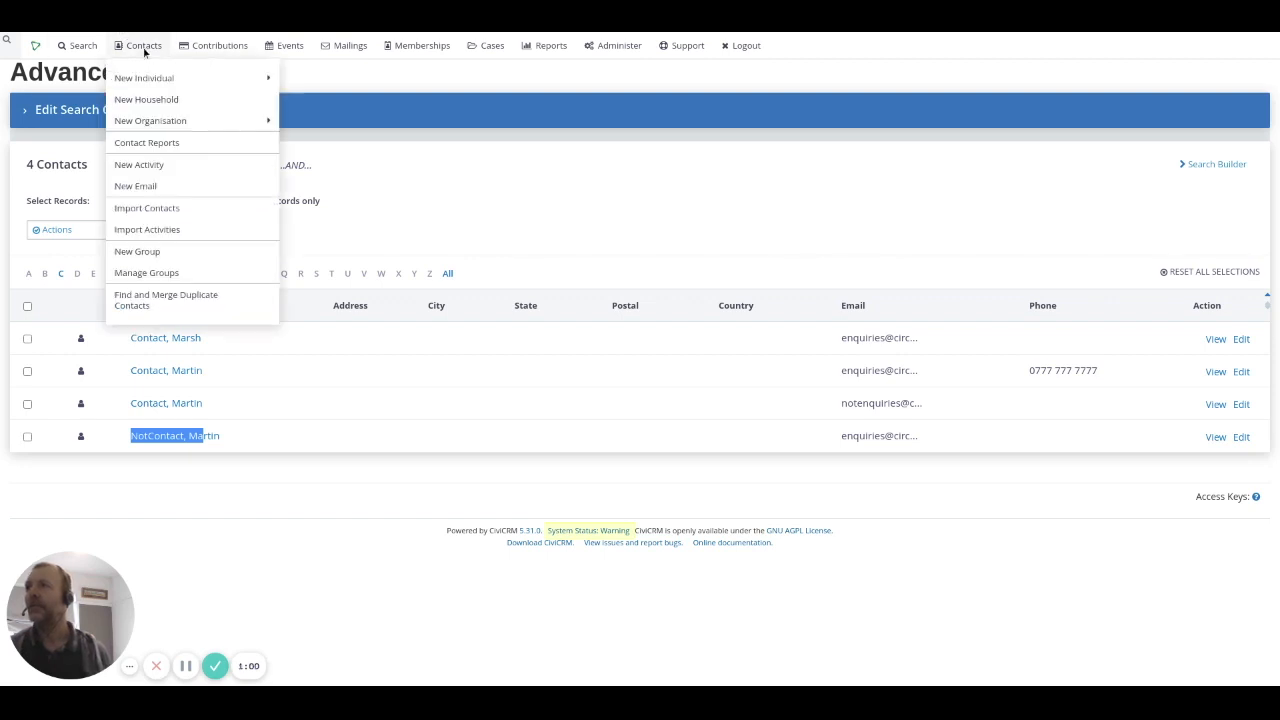
Step: Open the duplicate contact finder and run it across All Contacts
{"action": "left_click", "coordinate": [182, 297]}
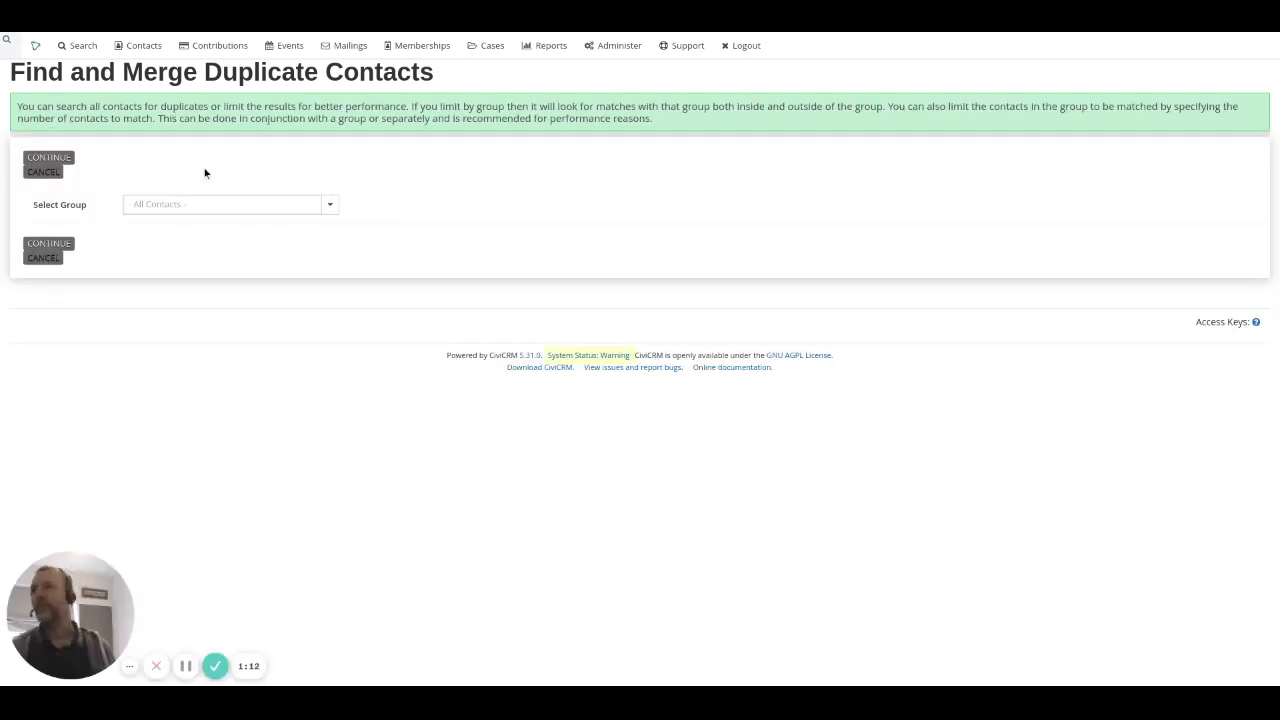
{"action": "left_click", "coordinate": [50, 160]}
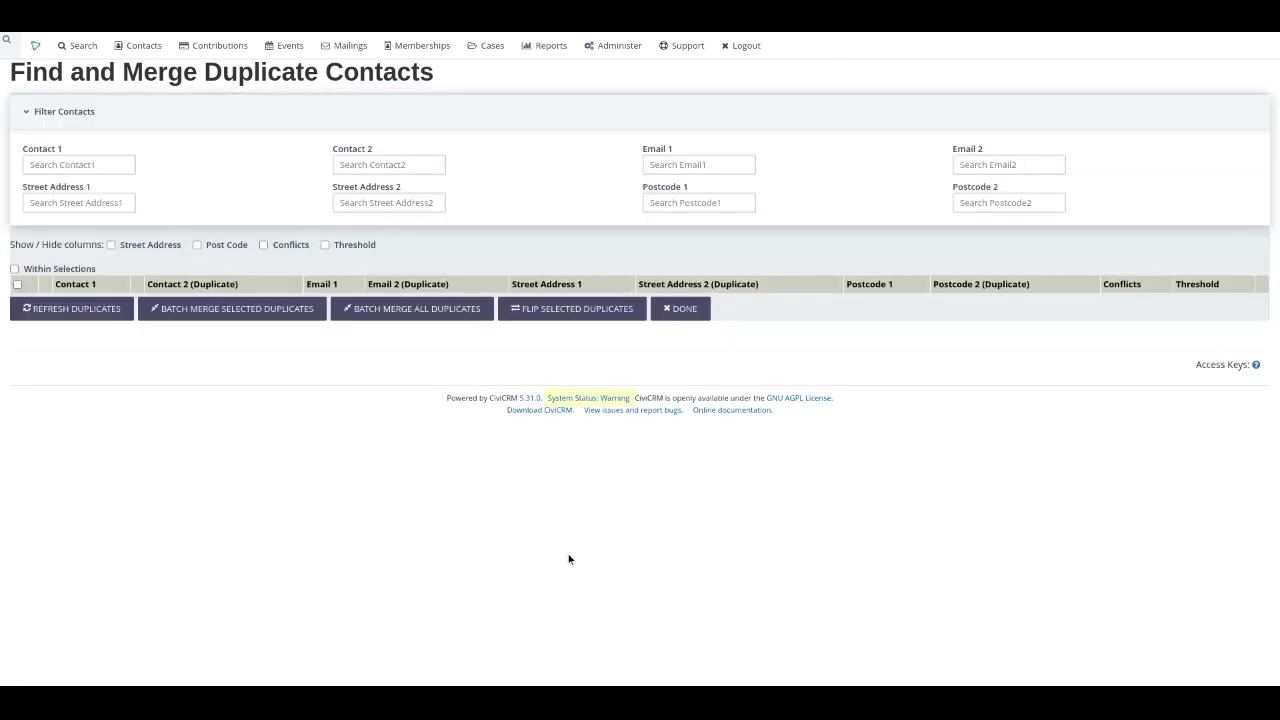